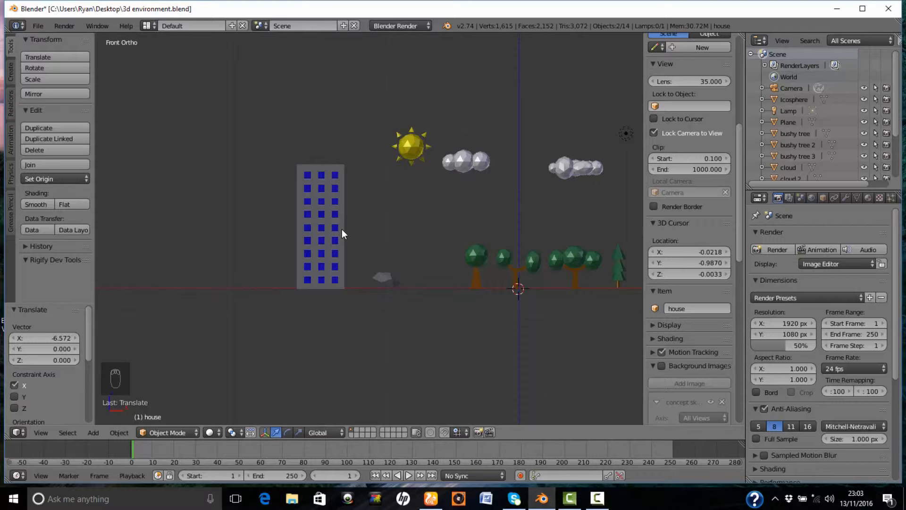
- Duplicate the skyscraper and move the copy about -3.4 units along the X axis
{"action": "right_click", "coordinate": [343, 232]}
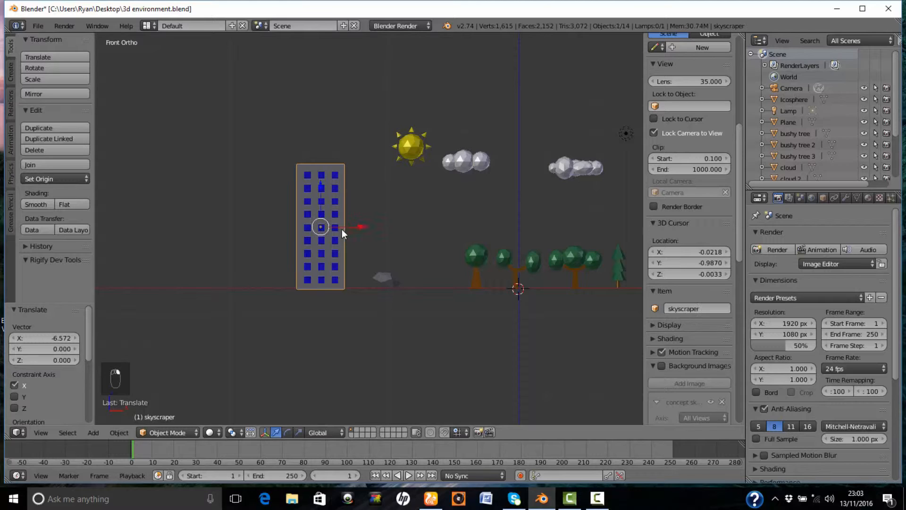
{"action": "key", "text": "shift+d"}
{"action": "left_click", "coordinate": [423, 230]}
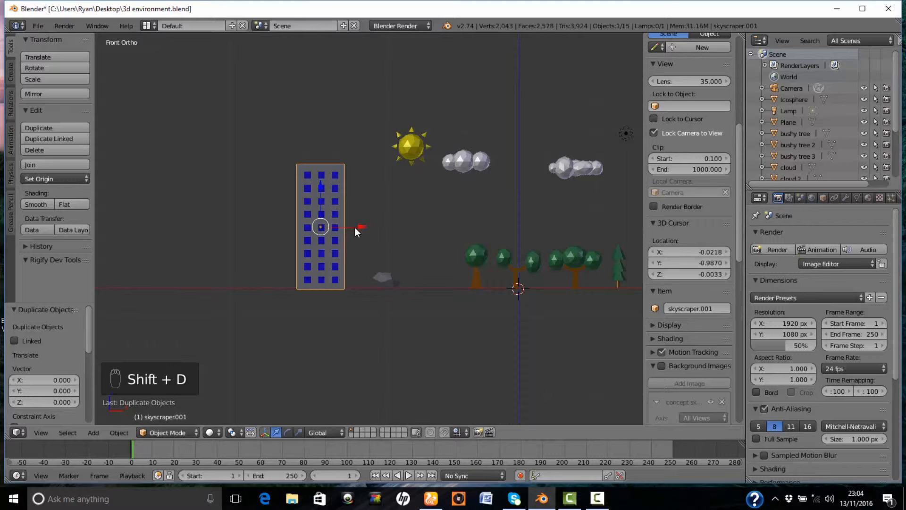
{"action": "left_click", "coordinate": [286, 236]}
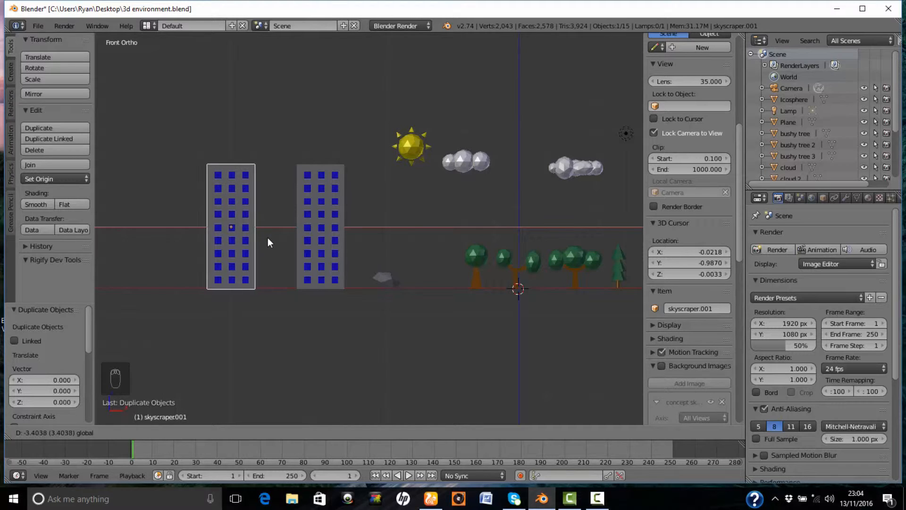
{"action": "left_click", "coordinate": [268, 237]}
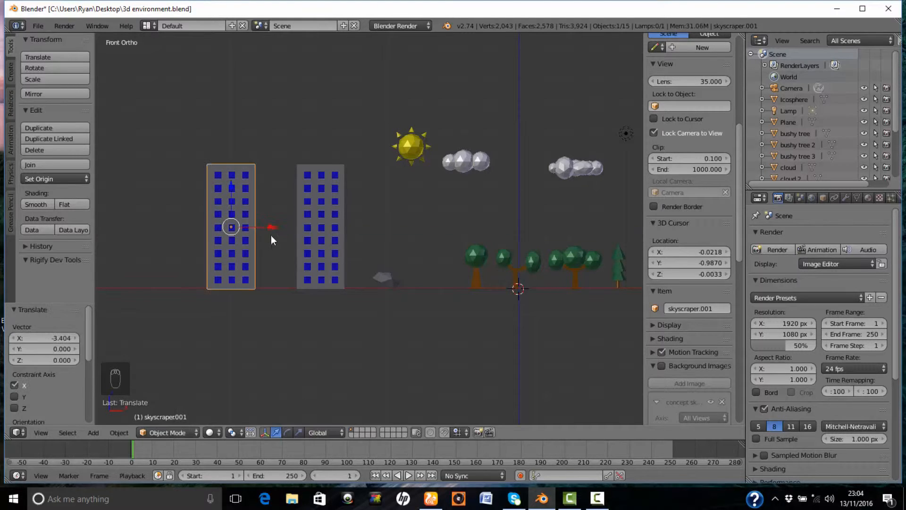
- Move the original skyscraper about -0.5 units along X, closer to its copy
{"action": "right_click", "coordinate": [301, 176]}
{"action": "key", "text": "g"}
{"action": "key", "text": "x"}
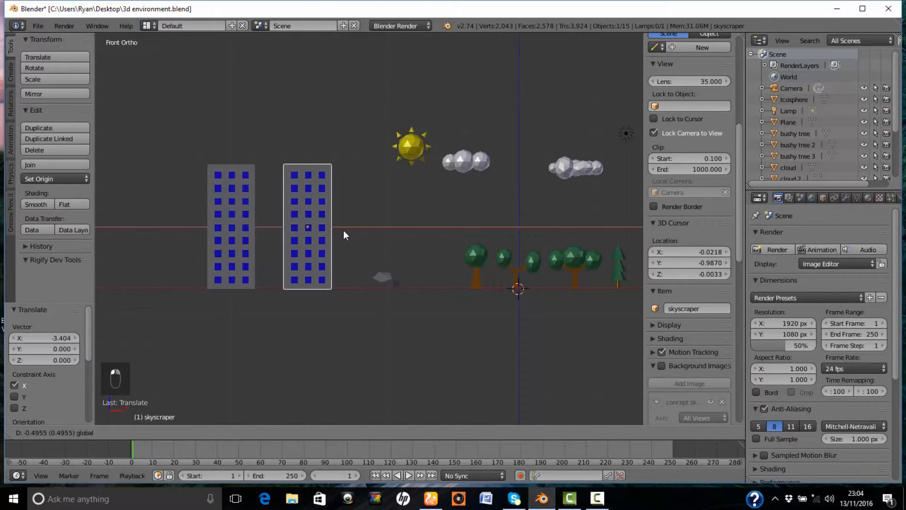
{"action": "left_click", "coordinate": [343, 231]}
- Duplicate both skyscrapers together and move the copies about -5.84 units along X to extend the row
{"action": "right_click", "coordinate": [251, 217], "text": "shift"}
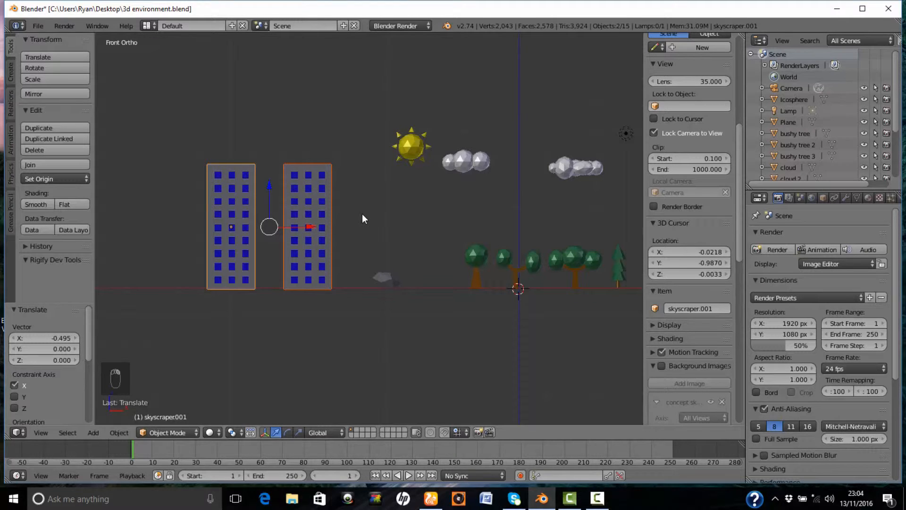
{"action": "key", "text": "shift+d"}
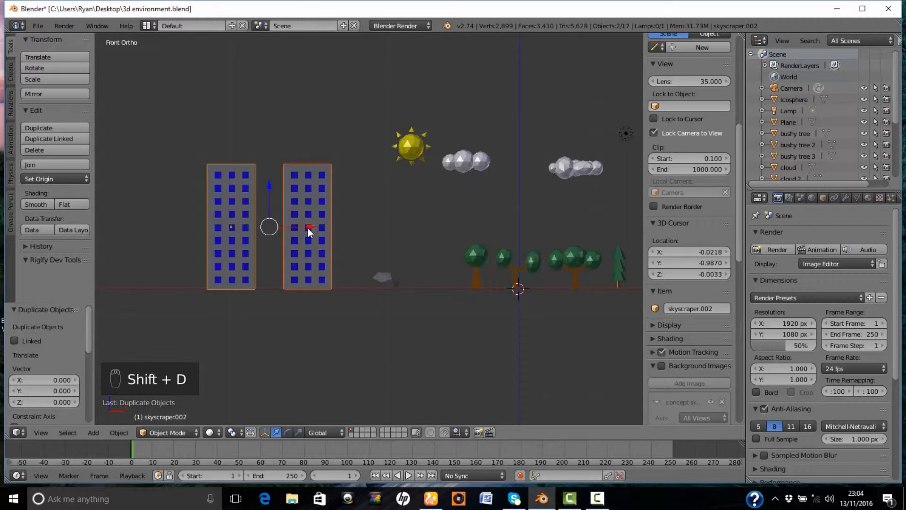
{"action": "key", "text": "shift+d"}
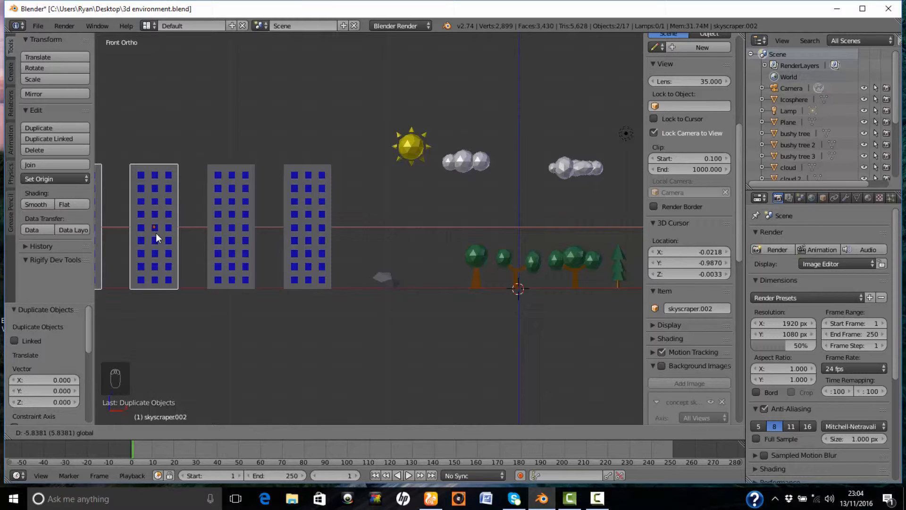
{"action": "left_click", "coordinate": [156, 233]}
- Duplicate all four skyscrapers and move the copies about 3.83 units along Y to form a second row
{"action": "scroll", "coordinate": [203, 189], "scroll_direction": "down", "scroll_amount": 3}
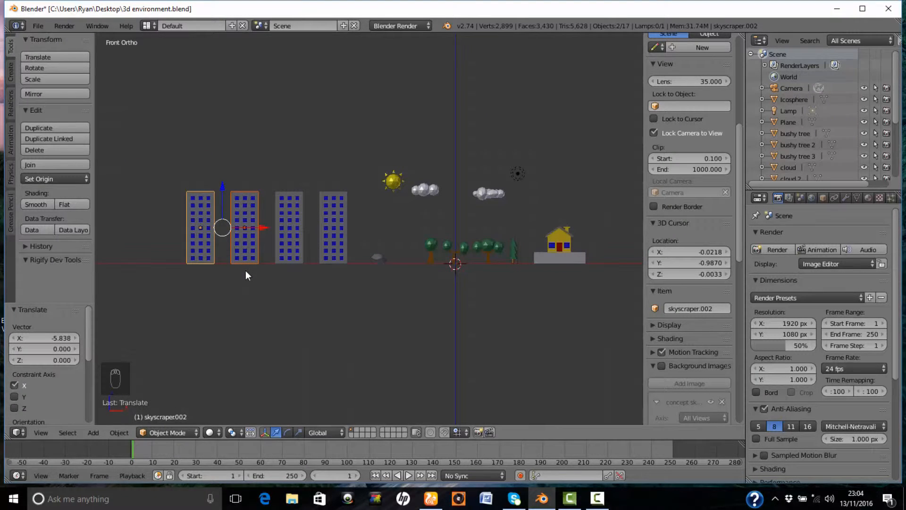
{"action": "middle_click_drag", "start_coordinate": [246, 271], "coordinate": [279, 305]}
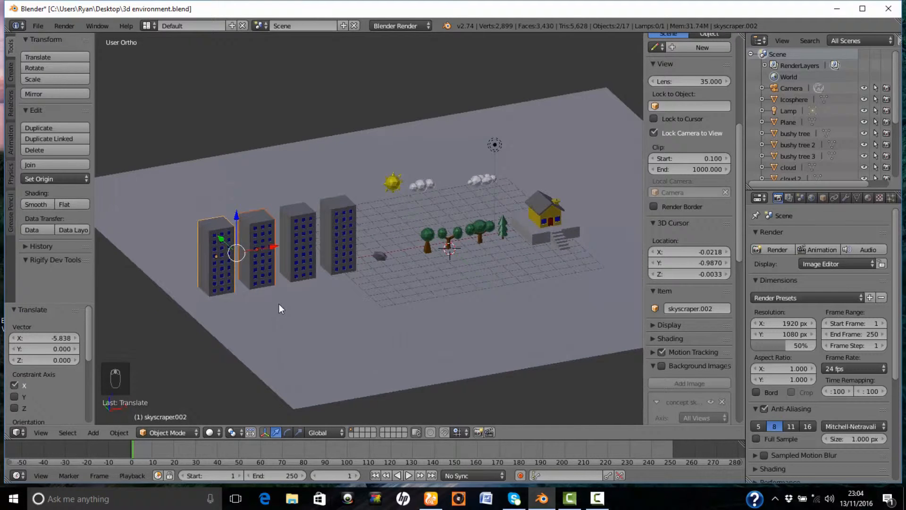
{"action": "right_click", "coordinate": [301, 214], "text": "shift"}
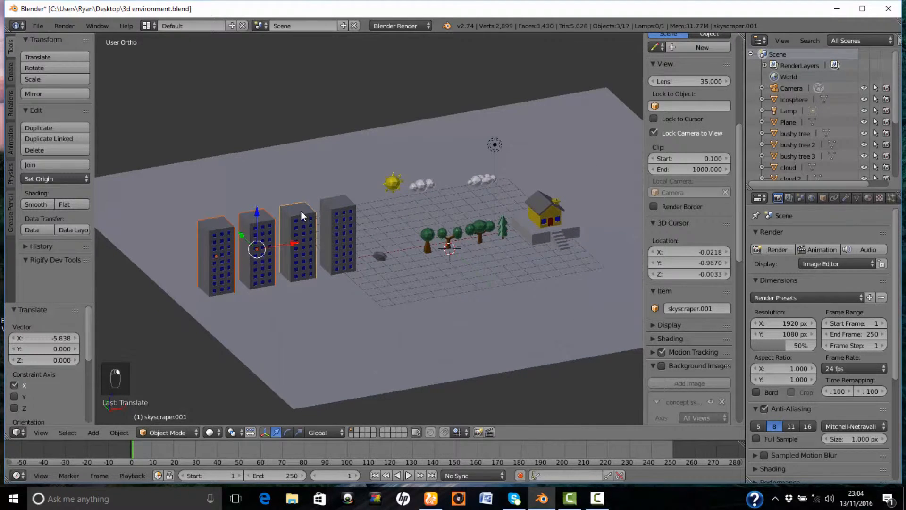
{"action": "right_click", "coordinate": [345, 207], "text": "shift"}
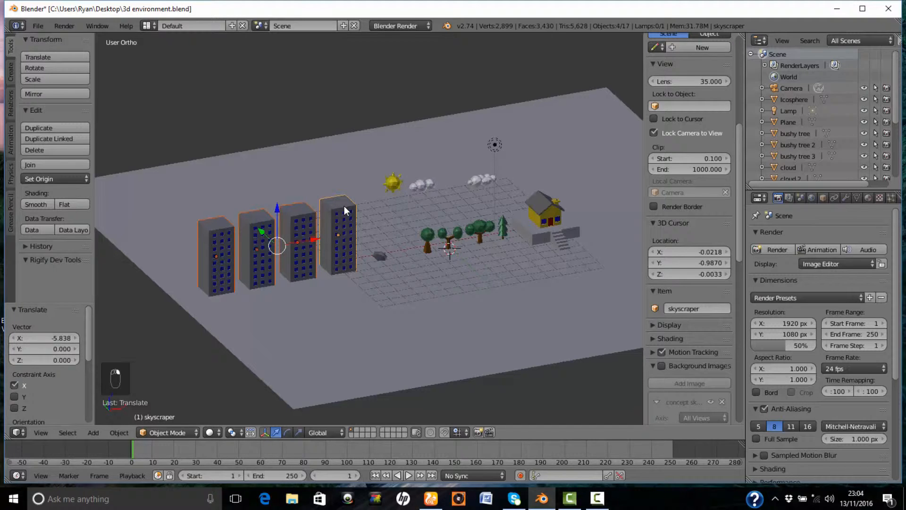
{"action": "key", "text": "KP_7"}
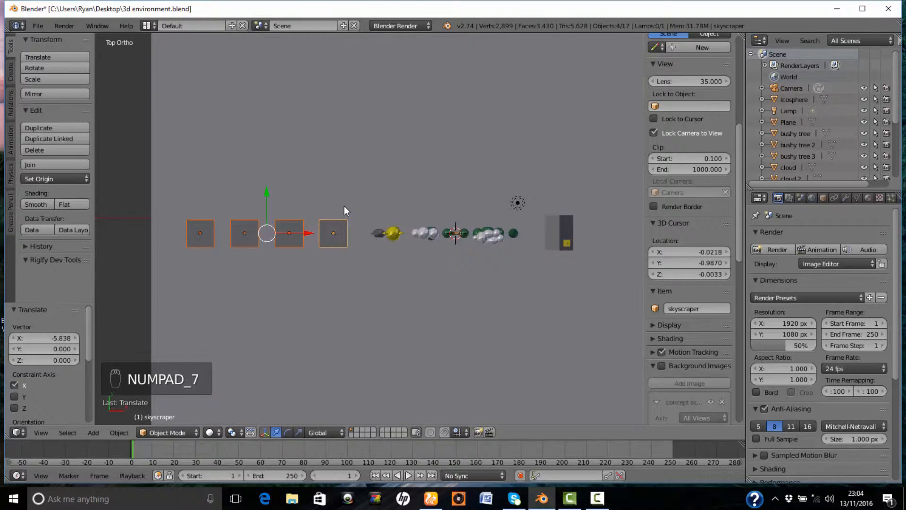
{"action": "key", "text": "shift+d"}
{"action": "right_click", "coordinate": [344, 206]}
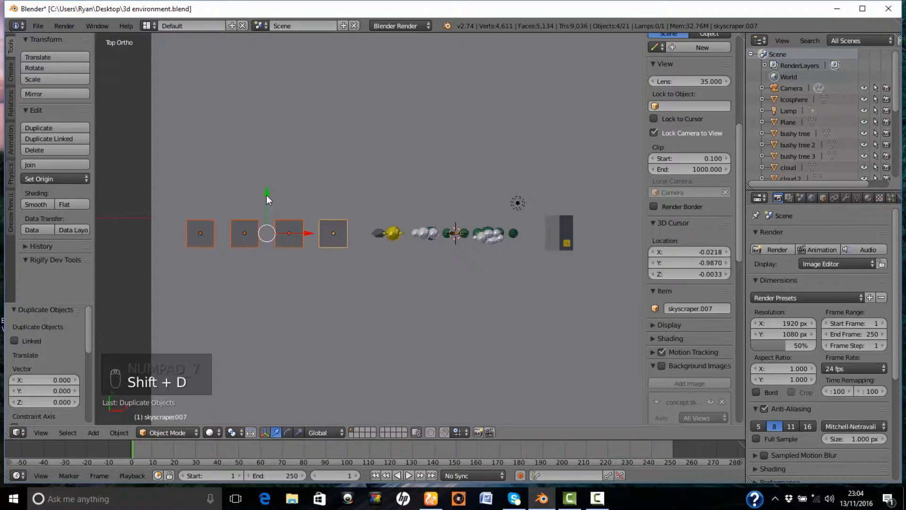
{"action": "left_click_drag", "start_coordinate": [266, 194], "coordinate": [267, 142]}
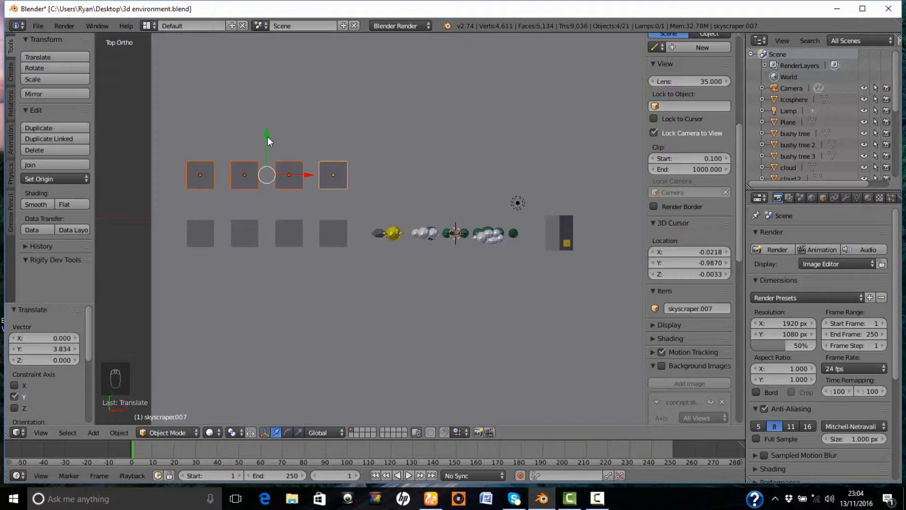
- Select all eight skyscrapers and move them about 9.26 units along Y towards the back of the ground plane
{"action": "scroll", "coordinate": [322, 178], "scroll_direction": "down", "scroll_amount": 3}
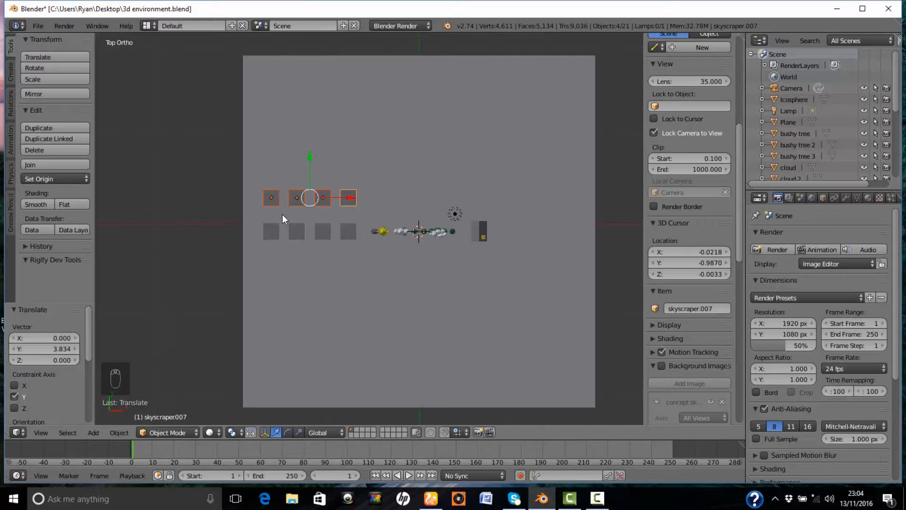
{"action": "left_click", "coordinate": [277, 231], "text": "shift"}
{"action": "left_click", "coordinate": [297, 233], "text": "shift"}
{"action": "left_click", "coordinate": [328, 233], "text": "shift"}
{"action": "left_click", "coordinate": [347, 231], "text": "shift"}
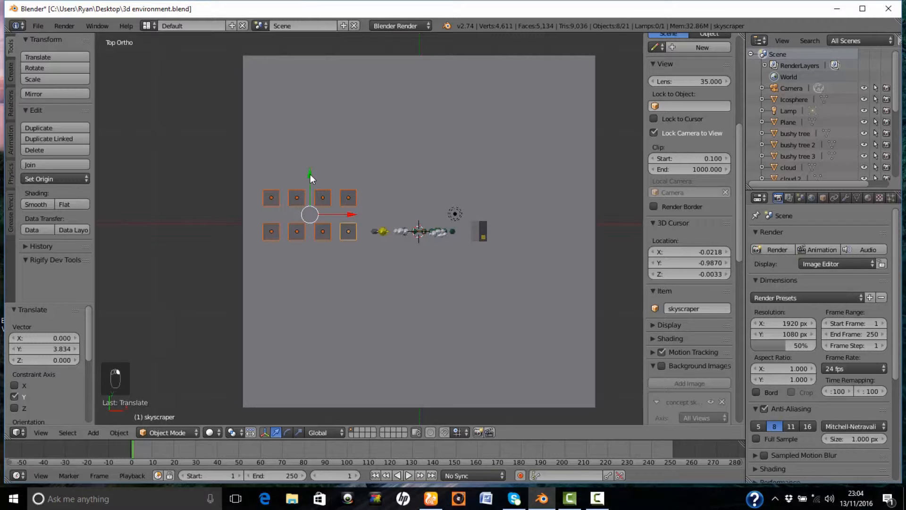
{"action": "left_click_drag", "start_coordinate": [310, 174], "coordinate": [311, 92]}
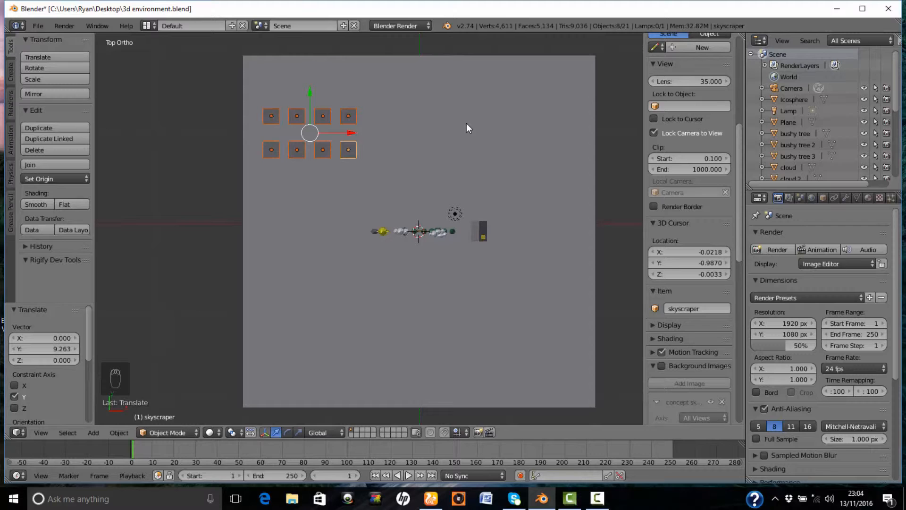
- Duplicate the block of eight skyscrapers and move the copies about 20.33 units along X to the plane's opposite side
{"action": "key", "text": "shift+d"}
{"action": "right_click", "coordinate": [466, 123]}
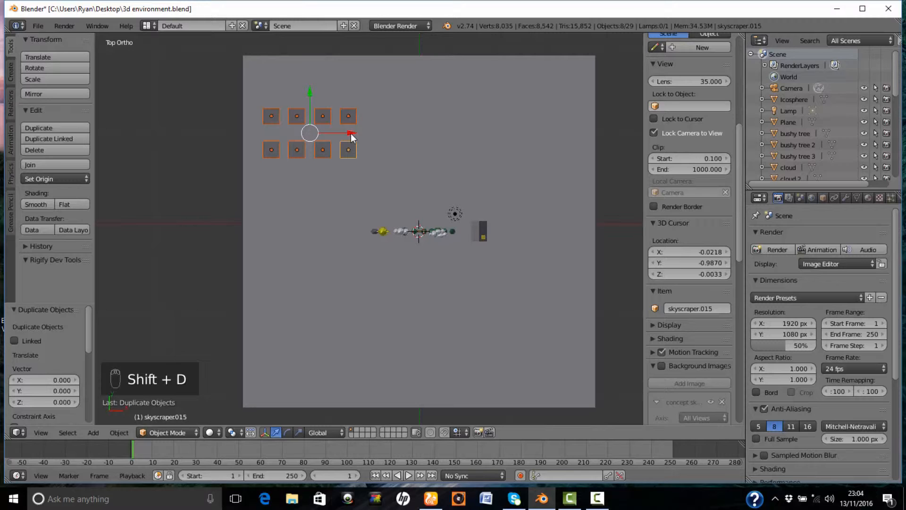
{"action": "left_click_drag", "start_coordinate": [350, 133], "coordinate": [529, 130]}
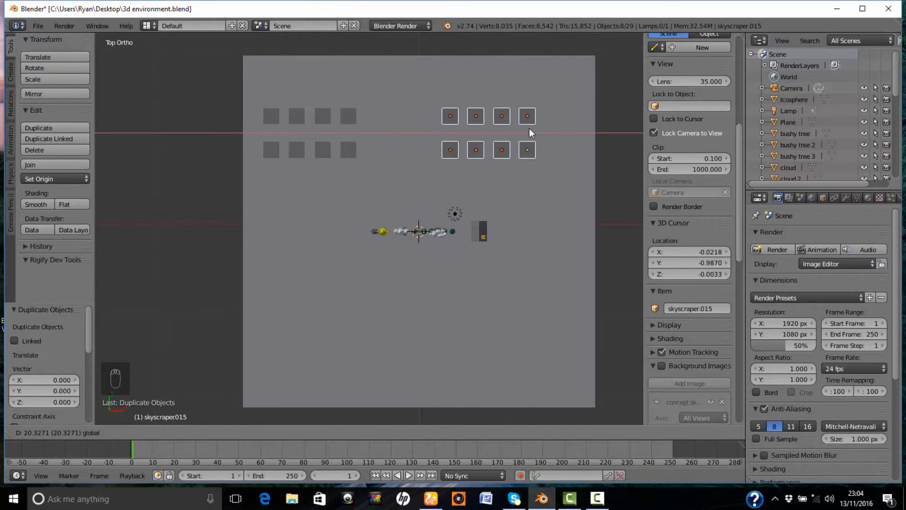
{"action": "left_click_drag", "start_coordinate": [529, 129], "coordinate": [529, 129]}
- Select the eight original skyscrapers and move them about 2.25 units along X towards the duplicated block
{"action": "right_click", "coordinate": [272, 151]}
{"action": "right_click", "coordinate": [297, 151], "text": "shift"}
{"action": "right_click", "coordinate": [323, 150], "text": "shift"}
{"action": "right_click", "coordinate": [344, 149], "text": "shift"}
{"action": "right_click", "coordinate": [344, 121], "text": "shift"}
{"action": "right_click", "coordinate": [325, 118], "text": "shift"}
{"action": "right_click", "coordinate": [291, 118], "text": "shift"}
{"action": "right_click", "coordinate": [274, 115], "text": "shift"}
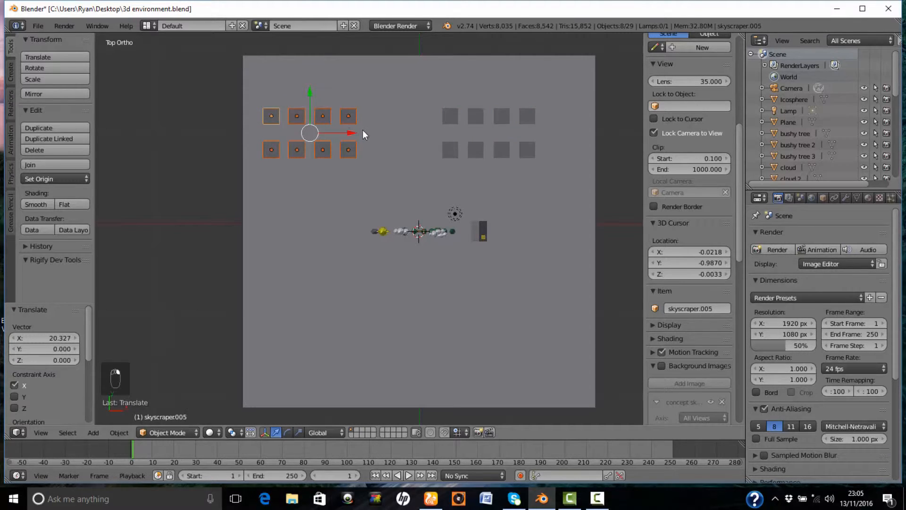
{"action": "left_click_drag", "start_coordinate": [353, 132], "coordinate": [373, 133]}
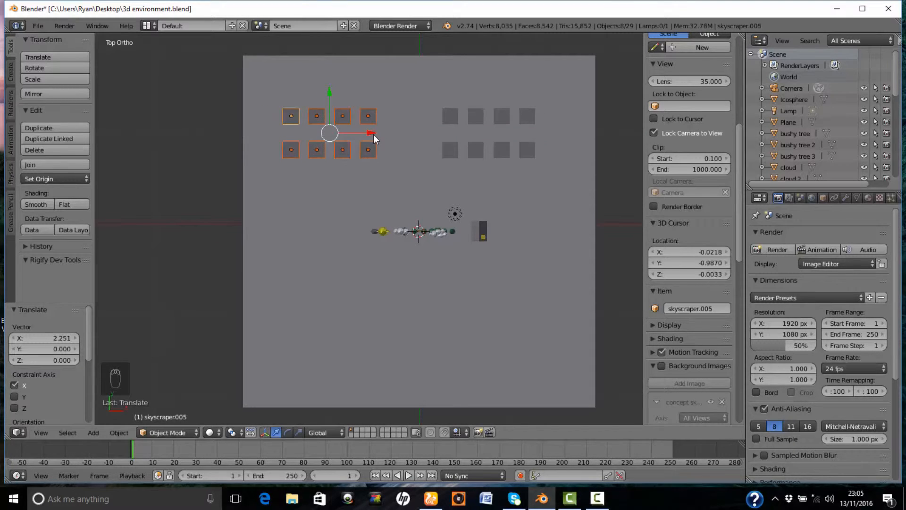
- Select the house together with its platform and move both about -18.33 units along X, in front of the original skyscraper block
{"action": "middle_click_drag", "start_coordinate": [255, 220], "coordinate": [240, 189]}
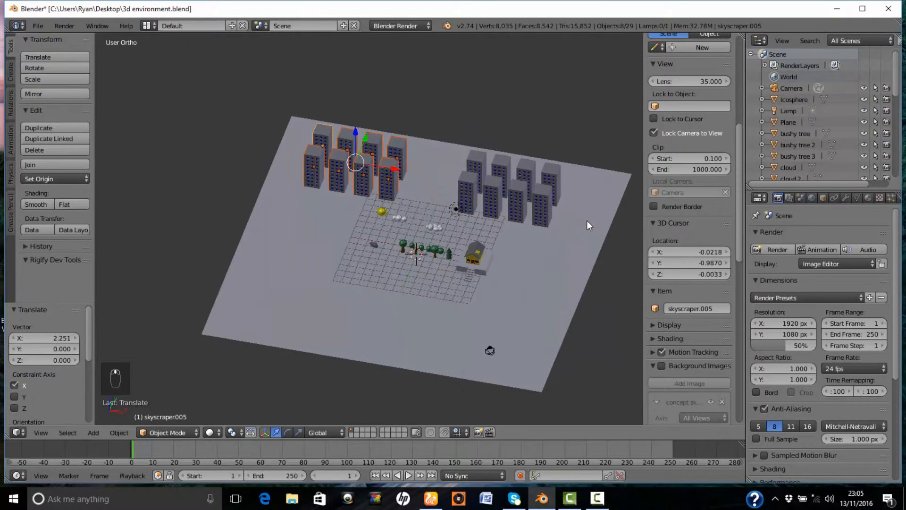
{"action": "key", "text": "KP_1"}
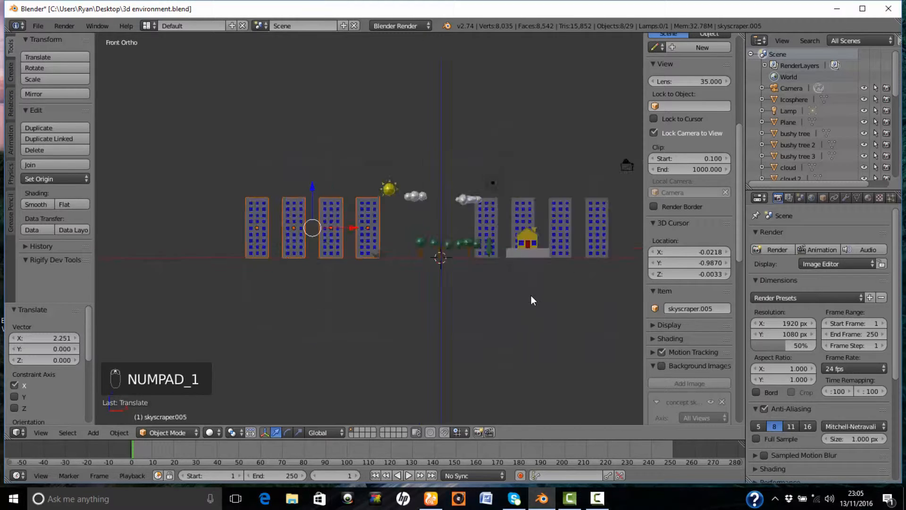
{"action": "scroll", "coordinate": [531, 296], "scroll_direction": "up", "scroll_amount": 5}
{"action": "middle_click_drag", "start_coordinate": [519, 332], "coordinate": [313, 322], "text": "shift"}
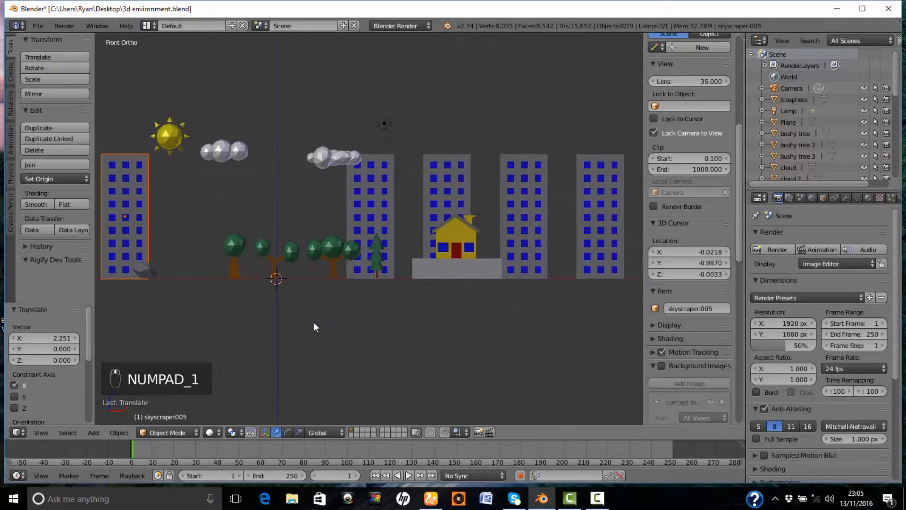
{"action": "right_click", "coordinate": [460, 227]}
{"action": "right_click", "coordinate": [481, 269]}
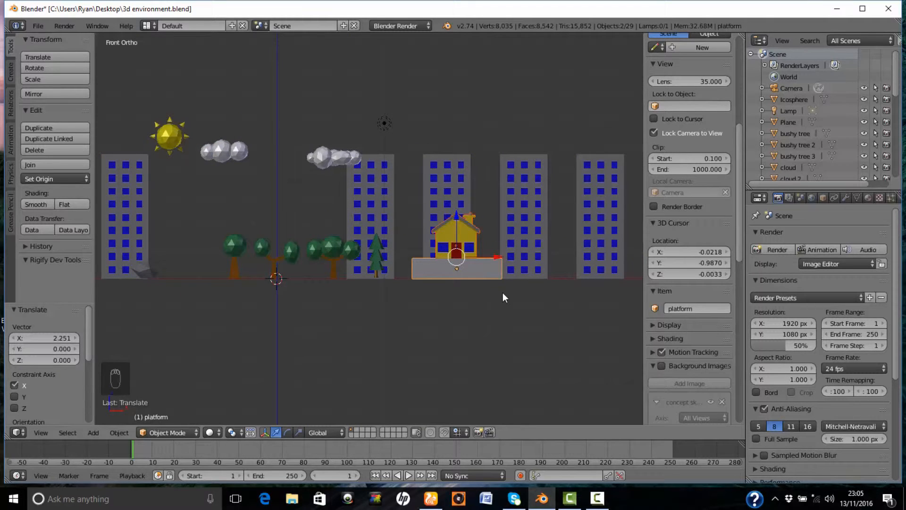
{"action": "key", "text": "KP_7"}
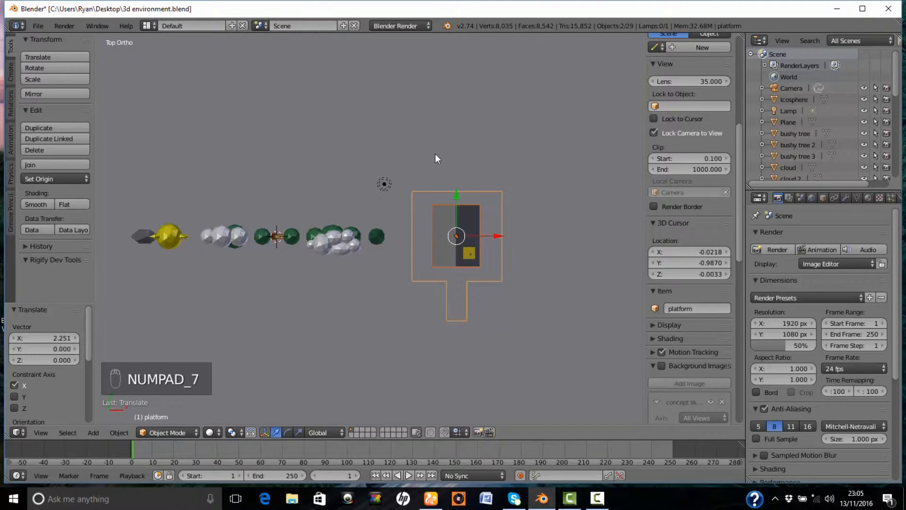
{"action": "scroll", "coordinate": [435, 154], "scroll_direction": "down", "scroll_amount": 6}
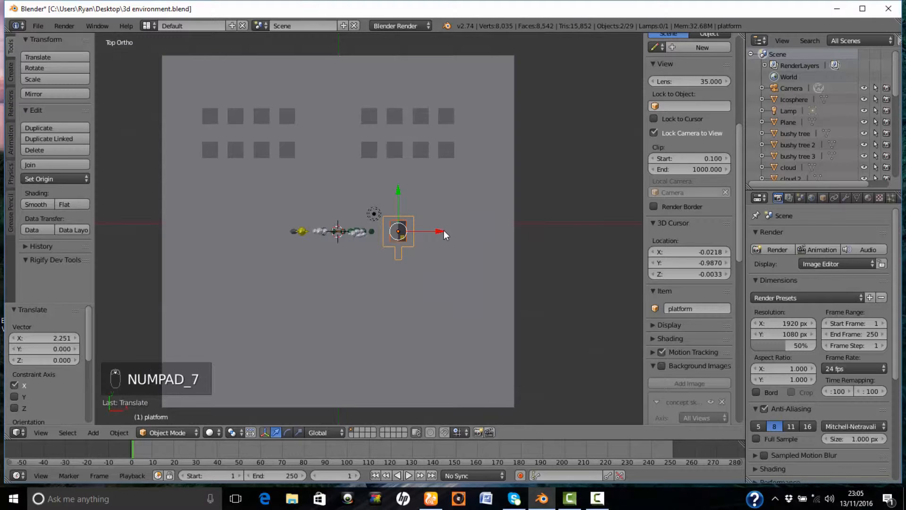
{"action": "left_click_drag", "start_coordinate": [439, 231], "coordinate": [286, 211]}
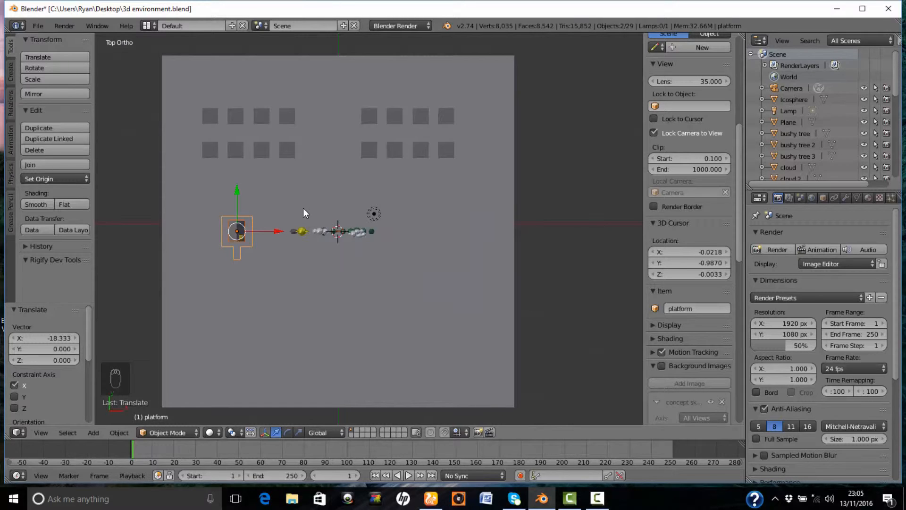
- Rotate the house and platform about -20° in the top view and check their placement through the camera
{"action": "key", "text": "r"}
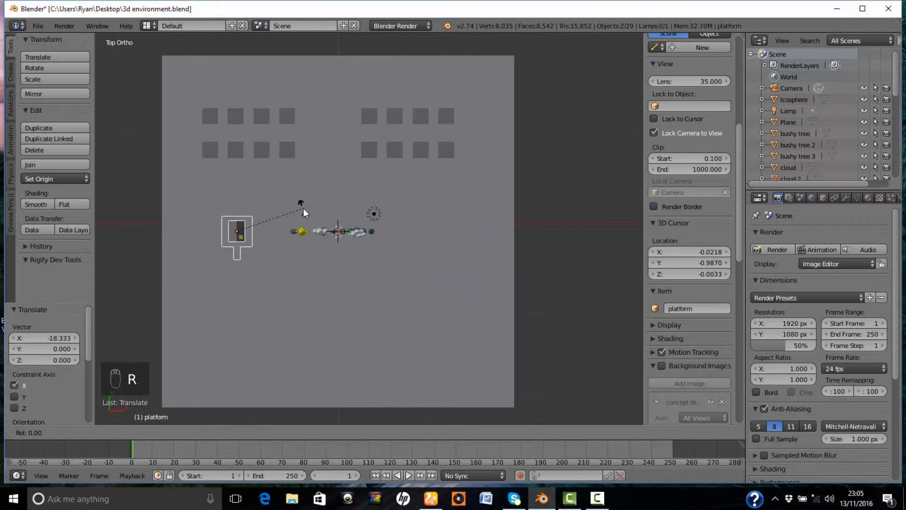
{"action": "left_click", "coordinate": [295, 184]}
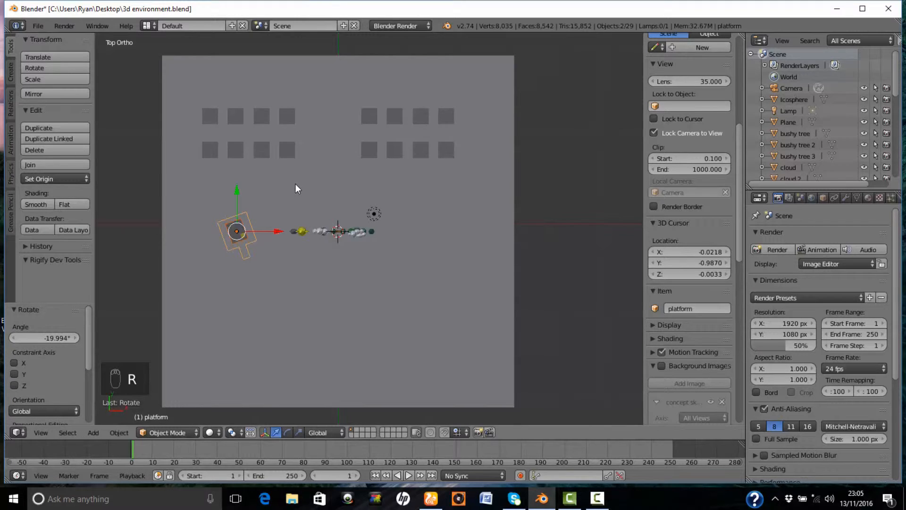
{"action": "key", "text": "KP_0"}
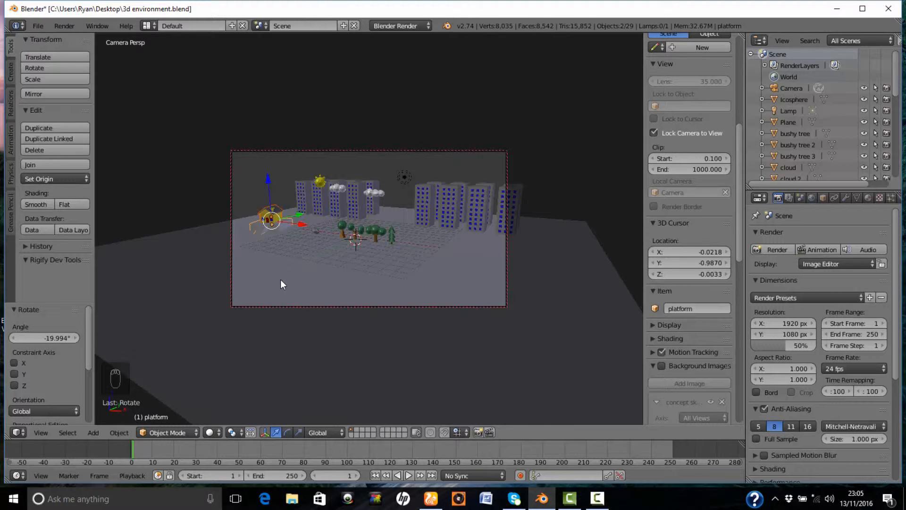
{"action": "key", "text": "KP_7"}
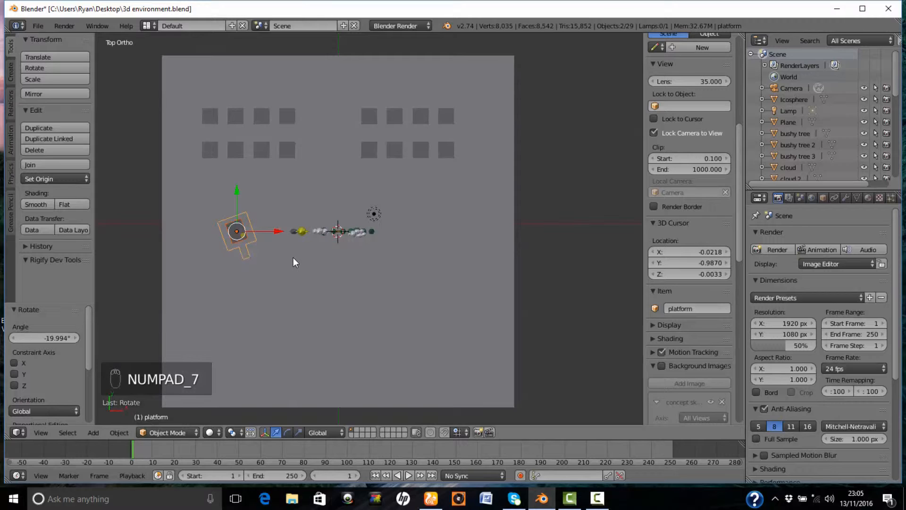
- Duplicate the rotated house and platform and move the copies about -3.86 units along X
{"action": "key", "text": "shift+d"}
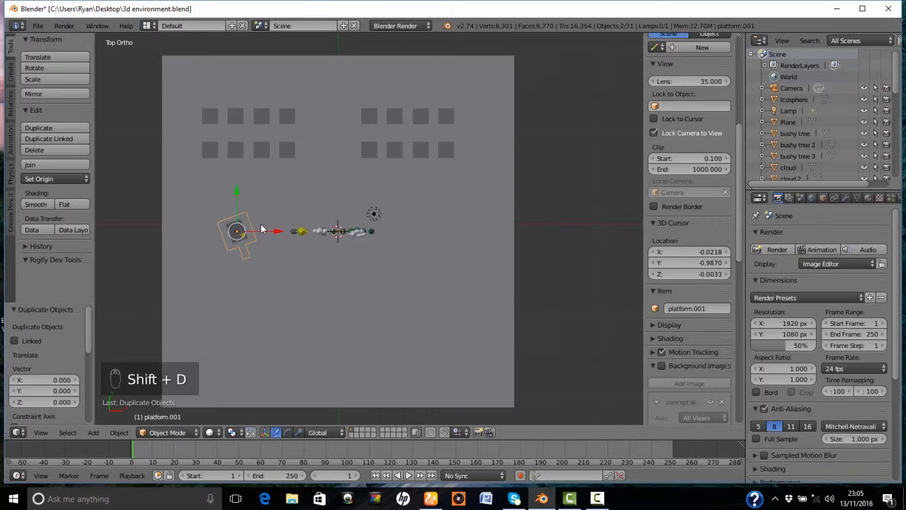
{"action": "left_click_drag", "start_coordinate": [277, 231], "coordinate": [243, 242]}
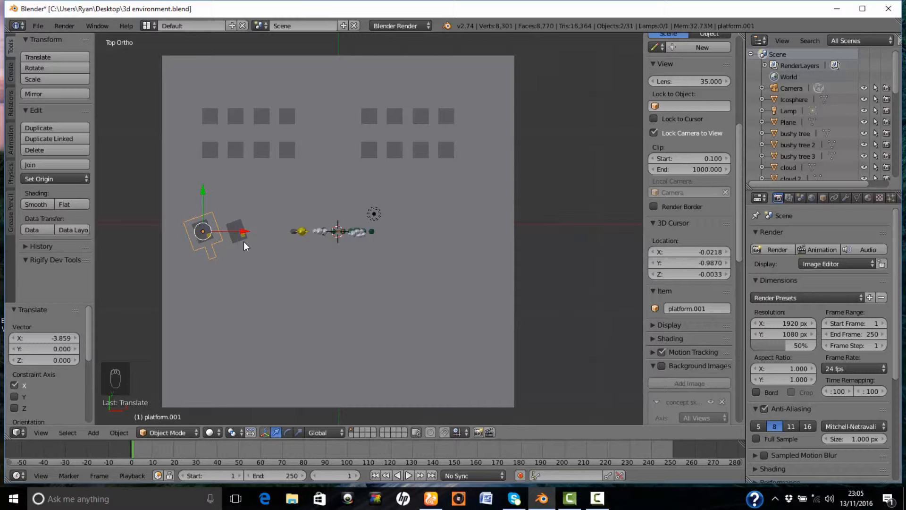
- Duplicate the selected house and platform, move the copies about 7.85 units along X, and nudge them a further 0.26 units
{"action": "key", "text": "shift+d"}
{"action": "right_click", "coordinate": [243, 242]}
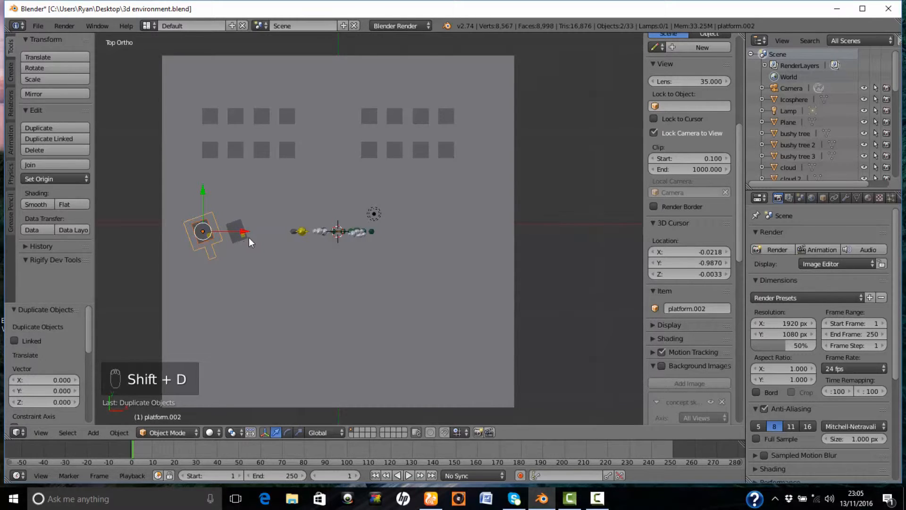
{"action": "left_click_drag", "start_coordinate": [242, 231], "coordinate": [309, 230]}
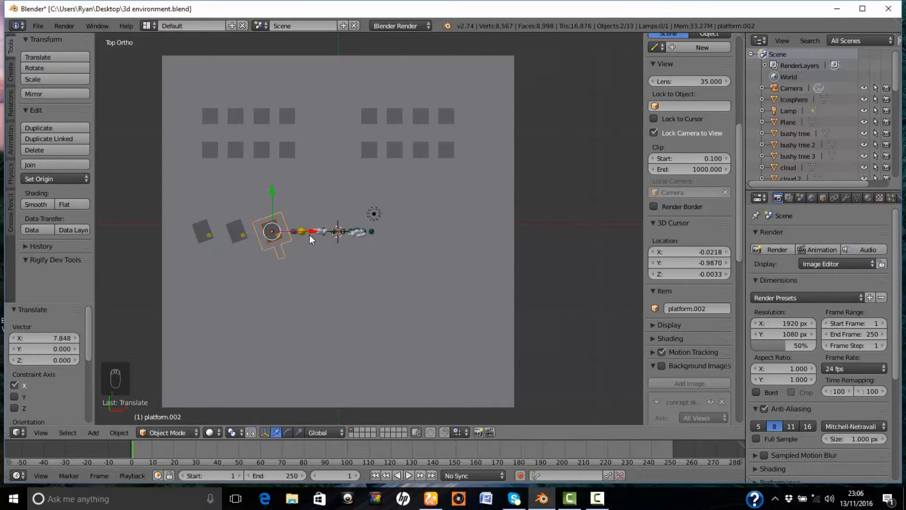
{"action": "middle_click_drag", "start_coordinate": [364, 300], "coordinate": [314, 228]}
{"action": "left_click_drag", "start_coordinate": [314, 228], "coordinate": [317, 229]}
- Move the rock beside the houses about 1.19 units along X
{"action": "right_click", "coordinate": [300, 226]}
{"action": "key", "text": "g"}
{"action": "key", "text": "x"}
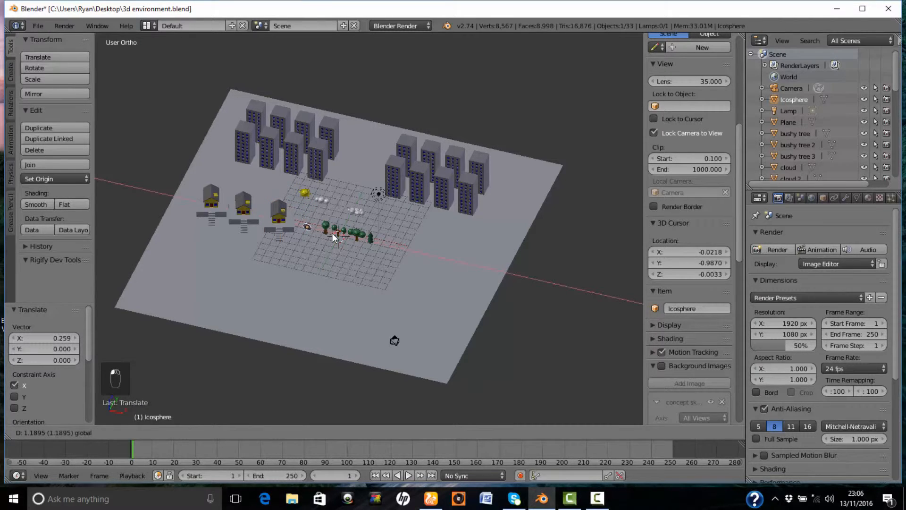
{"action": "left_click", "coordinate": [335, 236]}
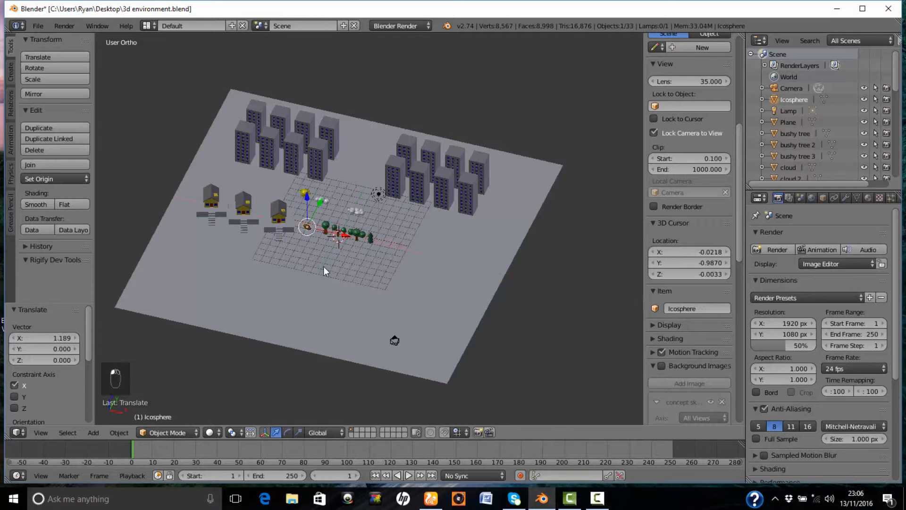
- Reposition the view-locked camera closer to frame the three houses with the original skyscraper block behind them
{"action": "key", "text": "KP_0"}
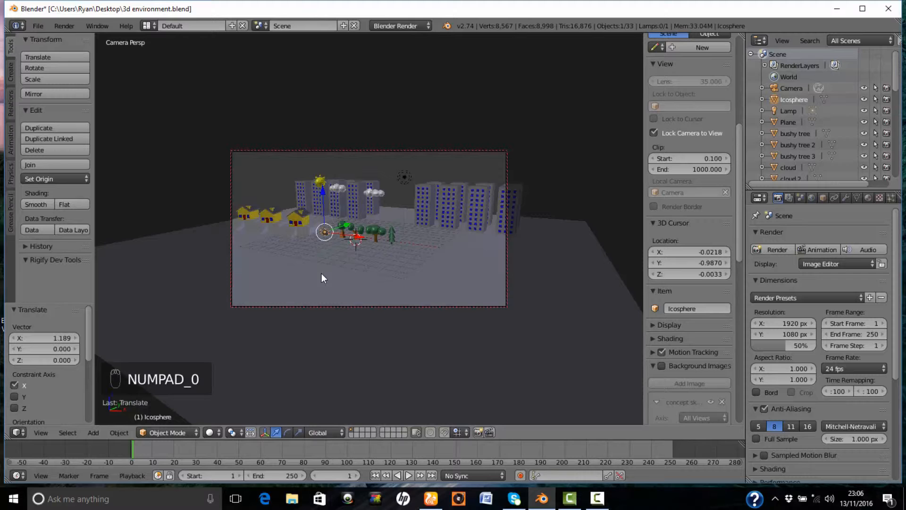
{"action": "middle_click_drag", "start_coordinate": [322, 274], "coordinate": [379, 276], "text": "shift"}
{"action": "scroll", "coordinate": [370, 278], "scroll_direction": "up", "scroll_amount": 3}
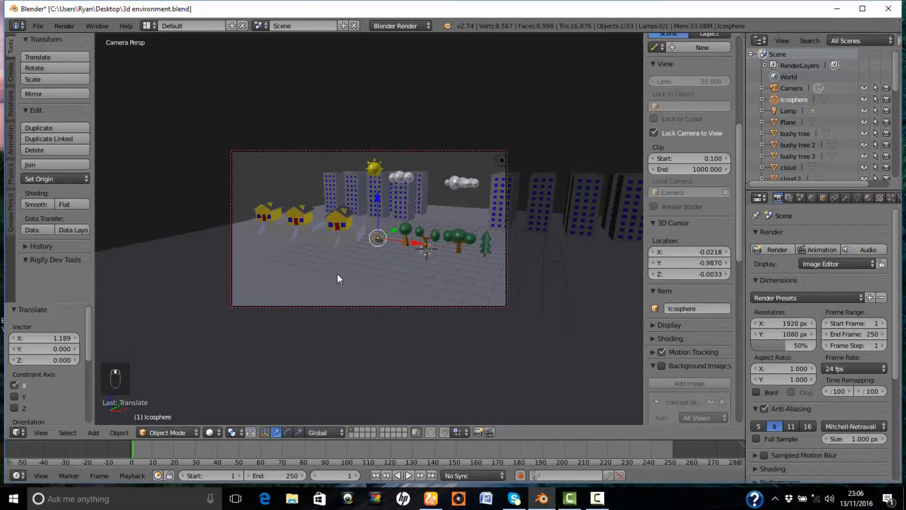
{"action": "scroll", "coordinate": [336, 274], "scroll_direction": "up", "scroll_amount": 4}
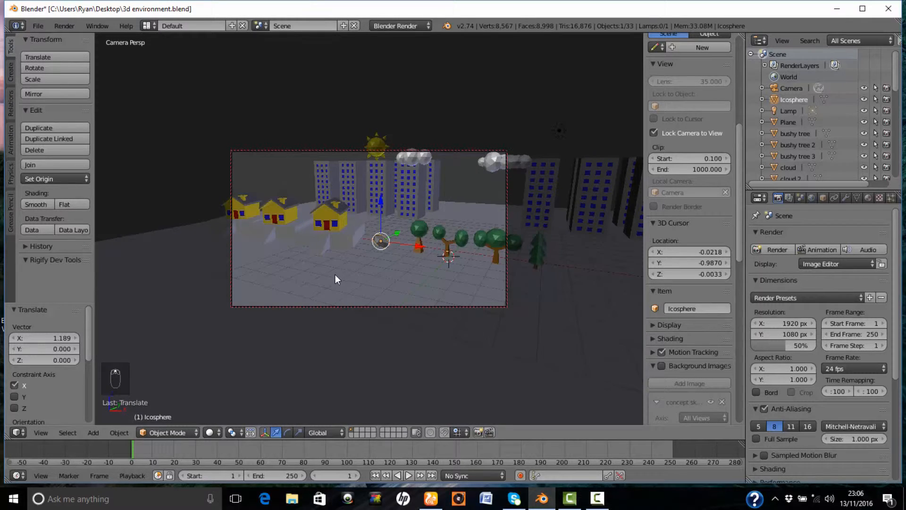
{"action": "middle_click_drag", "start_coordinate": [333, 276], "coordinate": [404, 282], "text": "shift"}
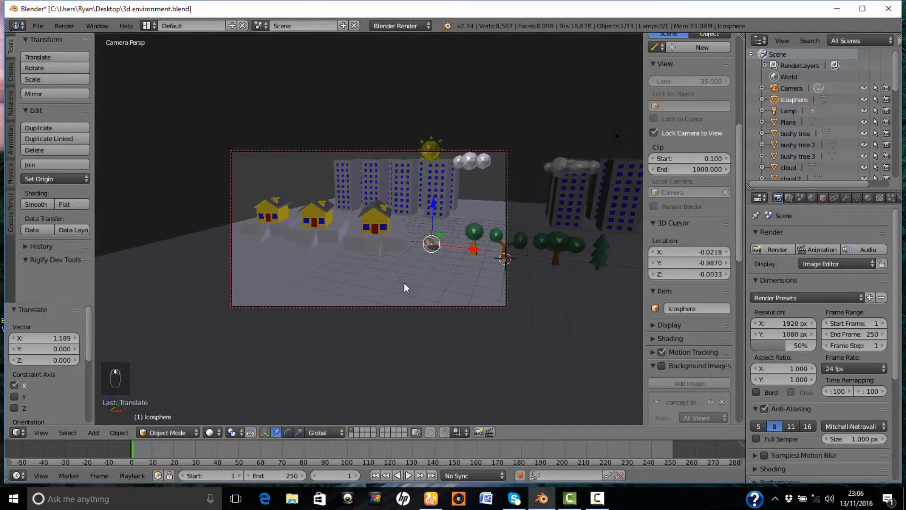
{"action": "middle_click_drag", "start_coordinate": [341, 275], "coordinate": [387, 281]}
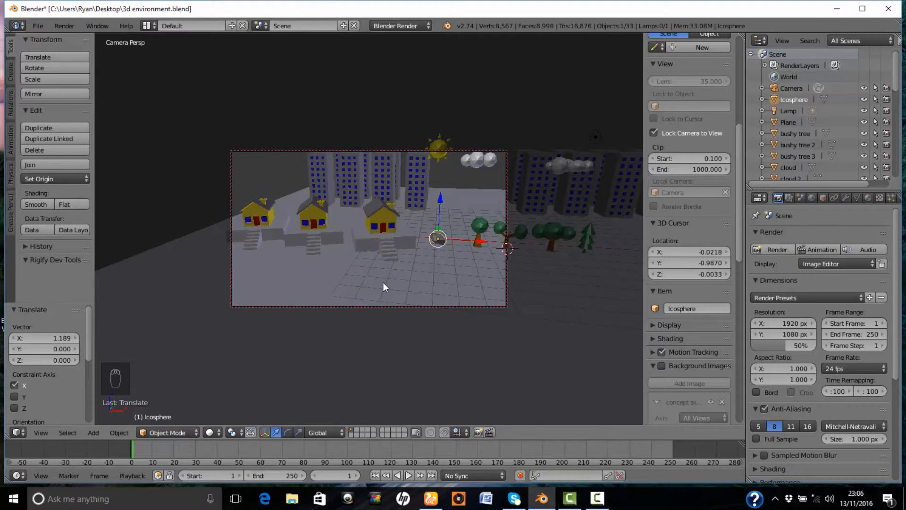
- In a wireframe top view, move the middle house and its platform about 0.15 units along X to even the spacing
{"action": "key", "text": "KP_7"}
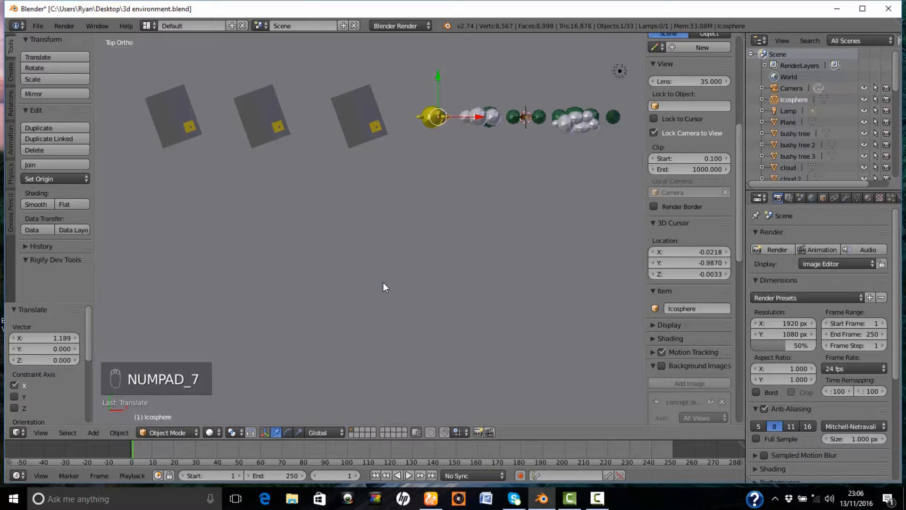
{"action": "key", "text": "z"}
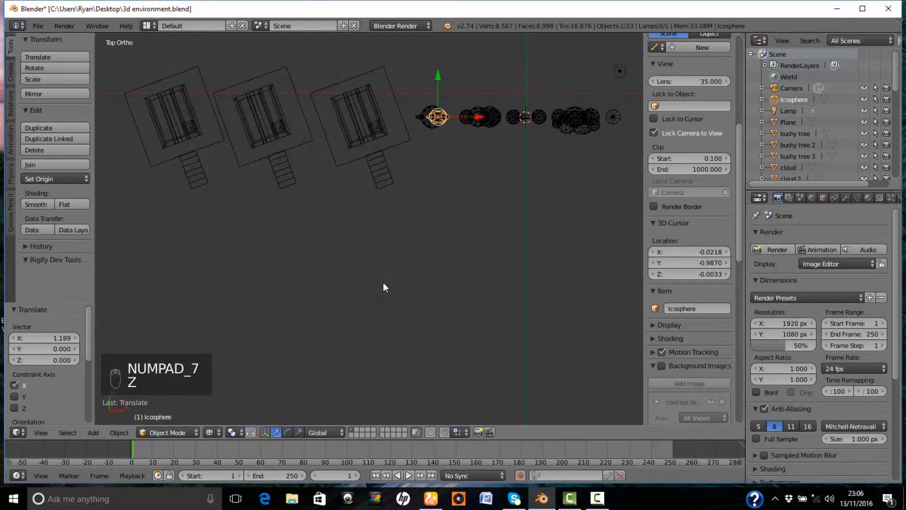
{"action": "right_click", "coordinate": [302, 143]}
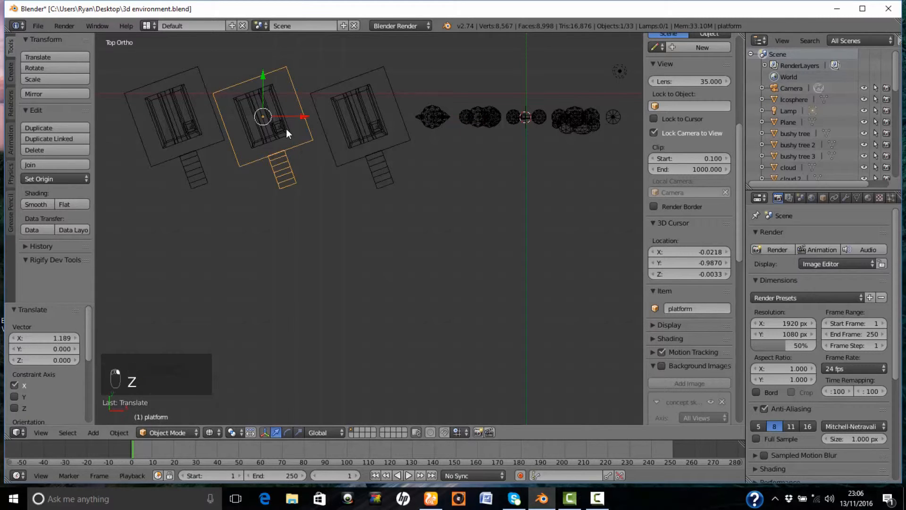
{"action": "right_click", "coordinate": [285, 129], "text": "shift"}
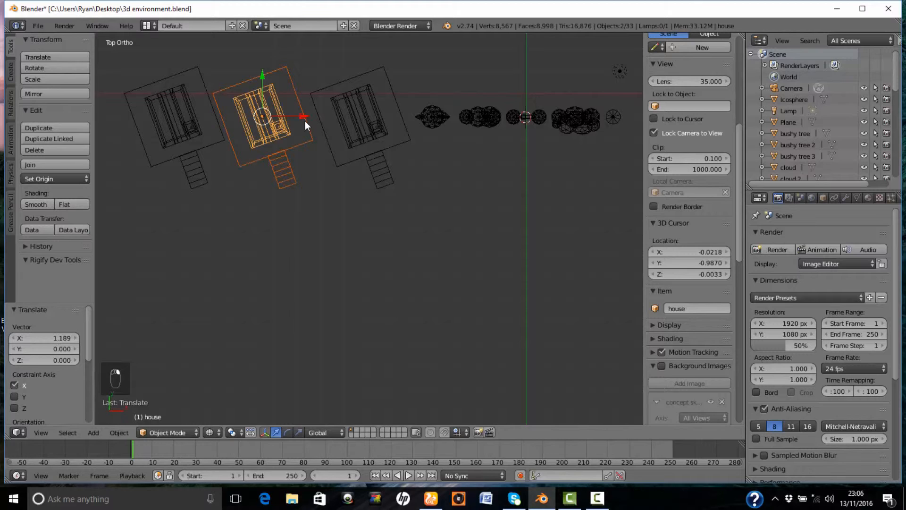
{"action": "left_click_drag", "start_coordinate": [304, 118], "coordinate": [308, 118]}
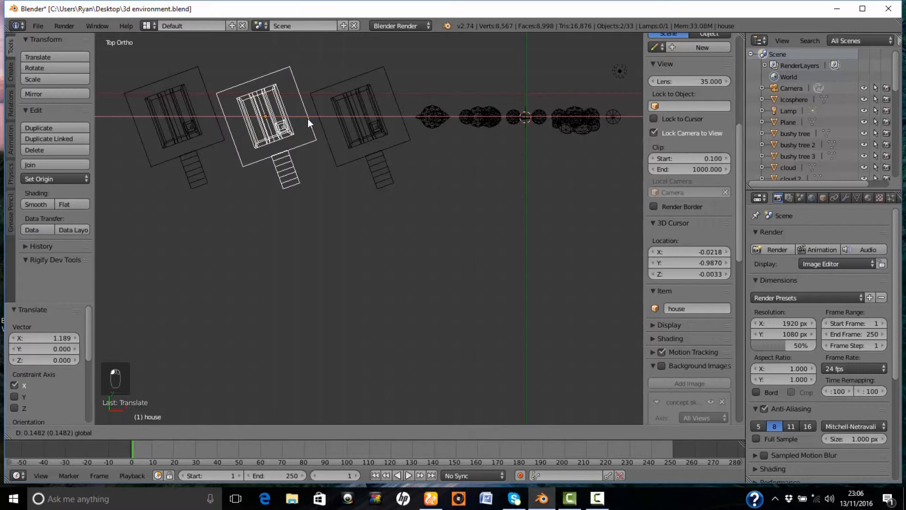
{"action": "left_click_drag", "start_coordinate": [308, 118], "coordinate": [308, 118]}
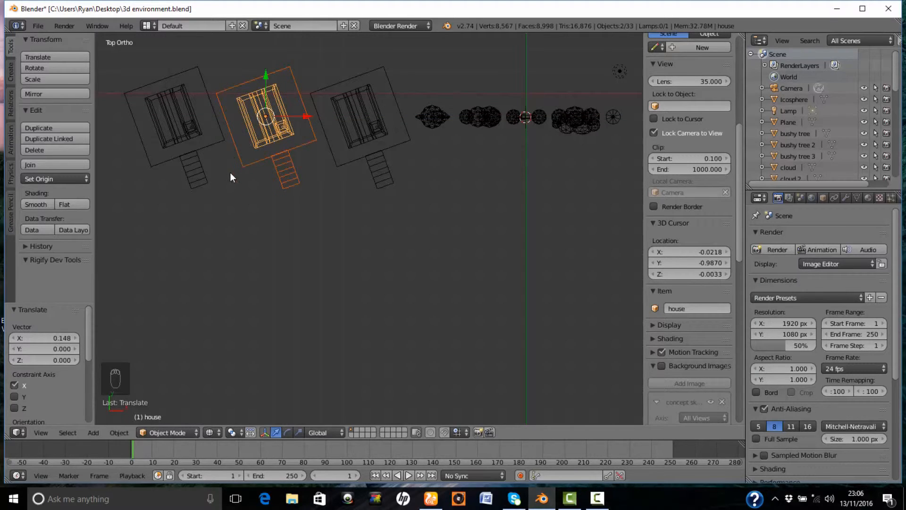
- Duplicate all three houses with their platforms and move the copies about -6.67 units along Y as a second row
{"action": "scroll", "coordinate": [230, 172], "scroll_direction": "down", "scroll_amount": 2}
{"action": "scroll", "coordinate": [230, 172], "scroll_direction": "up", "scroll_amount": 1}
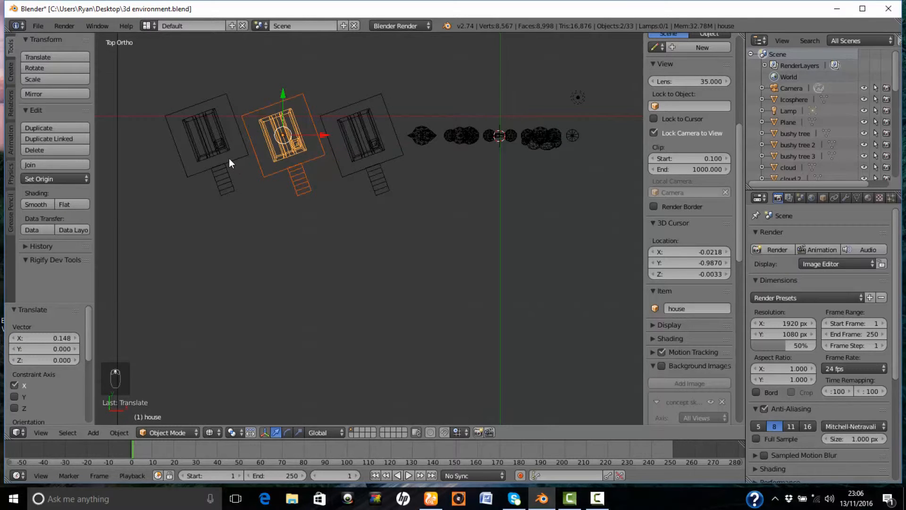
{"action": "right_click", "coordinate": [230, 159]}
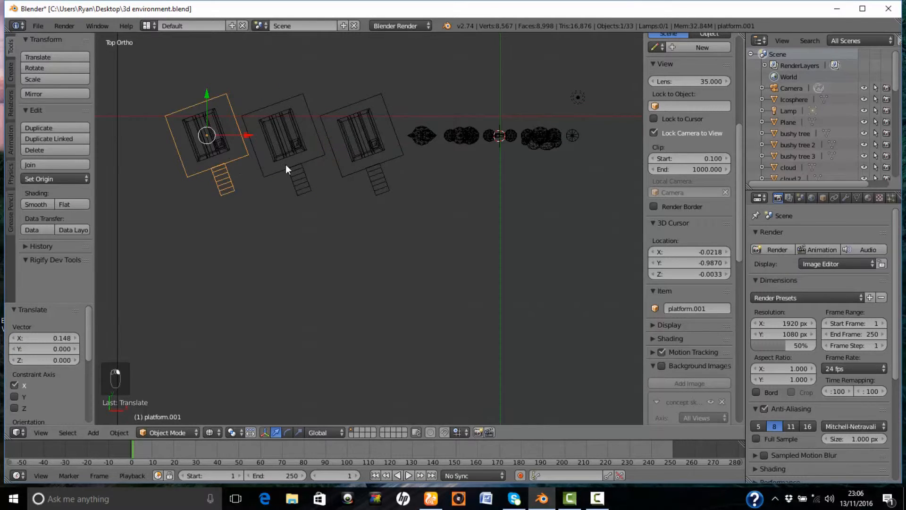
{"action": "right_click", "coordinate": [225, 149], "text": "shift"}
{"action": "right_click", "coordinate": [305, 182], "text": "shift"}
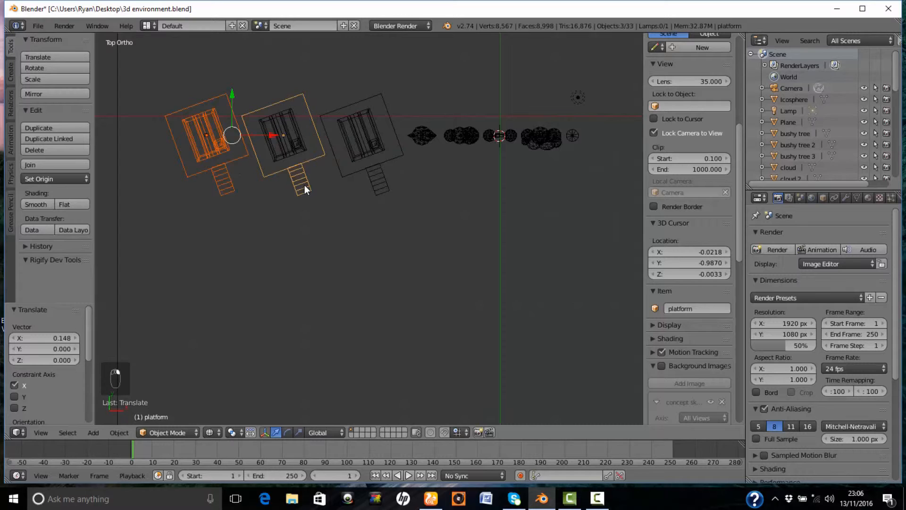
{"action": "right_click", "coordinate": [297, 149], "text": "shift"}
{"action": "right_click", "coordinate": [370, 152], "text": "shift"}
{"action": "right_click", "coordinate": [386, 185], "text": "shift"}
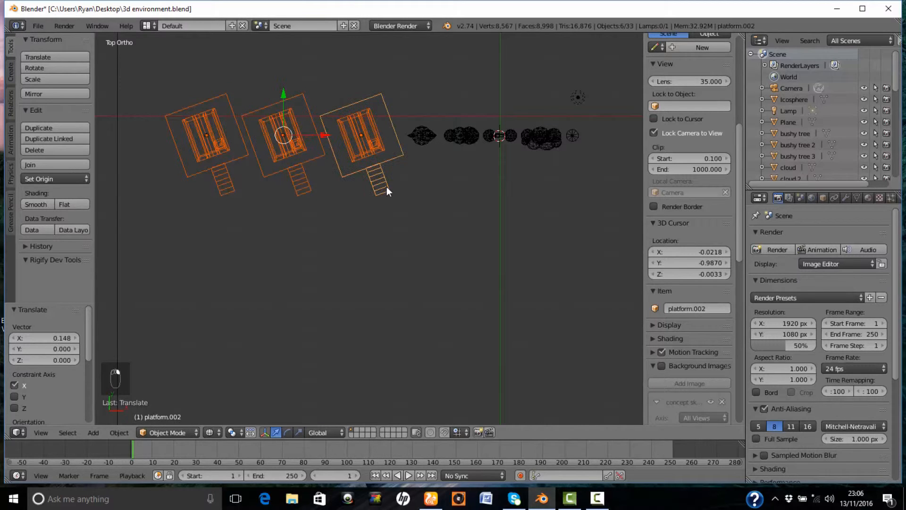
{"action": "key", "text": "shift+d"}
{"action": "right_click", "coordinate": [387, 186]}
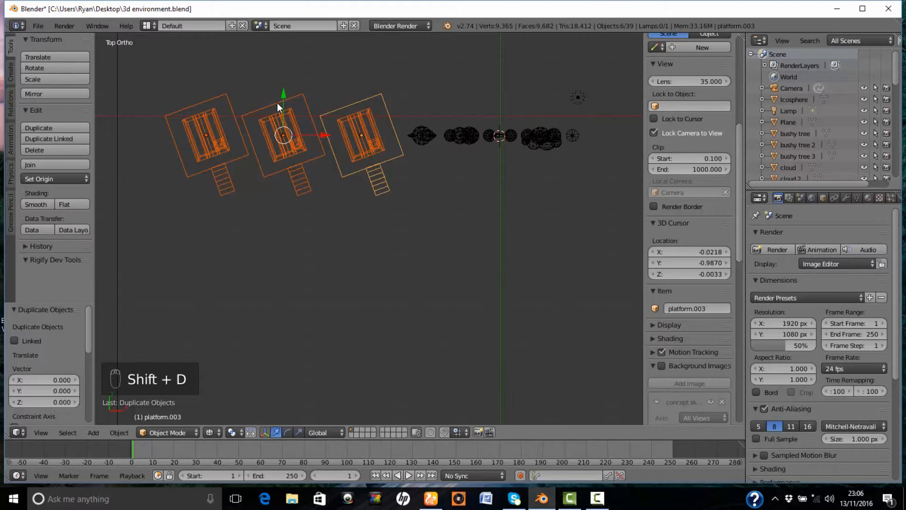
{"action": "left_click_drag", "start_coordinate": [283, 100], "coordinate": [299, 227]}
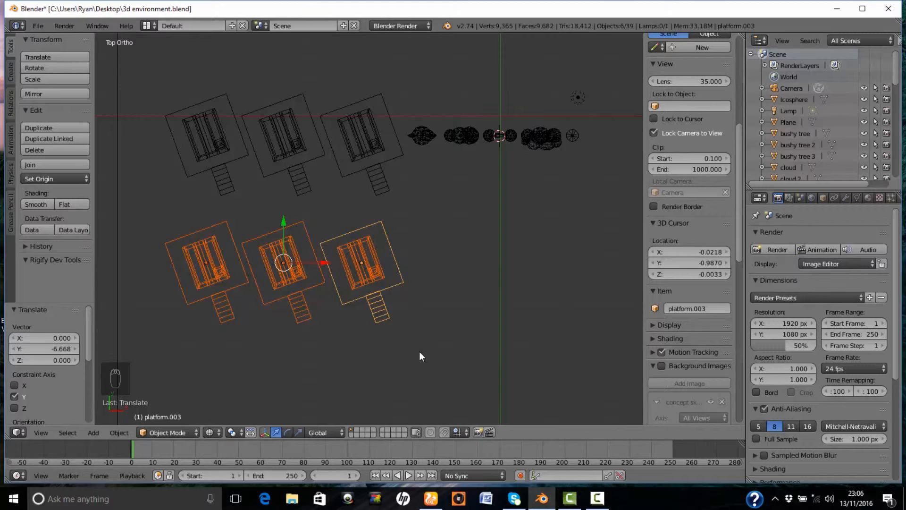
- Duplicate the second row of houses and platforms, move the copies about -6.66 units along Y, and return to solid shading
{"action": "scroll", "coordinate": [446, 211], "scroll_direction": "down", "scroll_amount": 3}
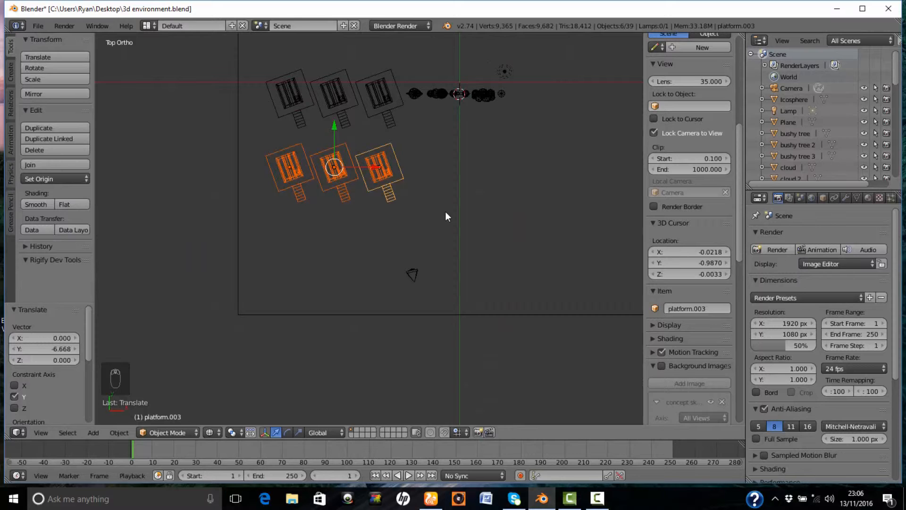
{"action": "key", "text": "shift+d"}
{"action": "right_click", "coordinate": [445, 212]}
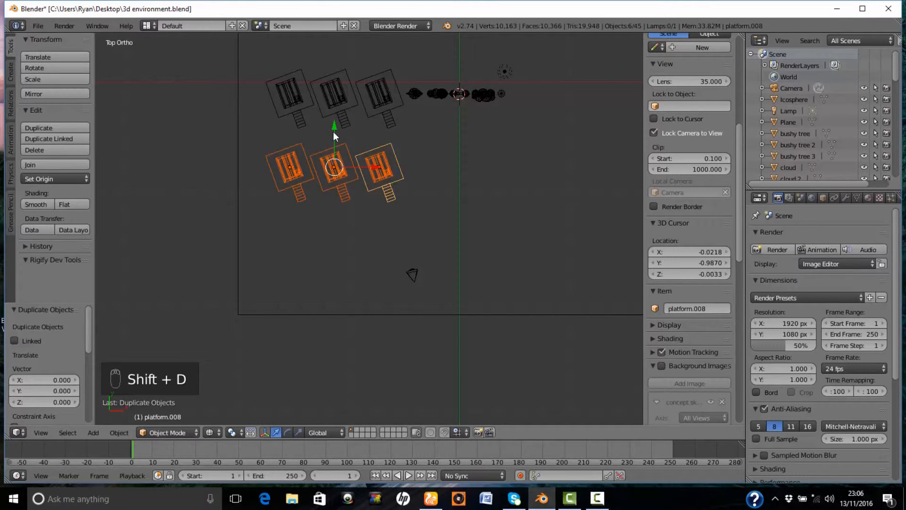
{"action": "key", "text": "shift+d"}
{"action": "key", "text": "y"}
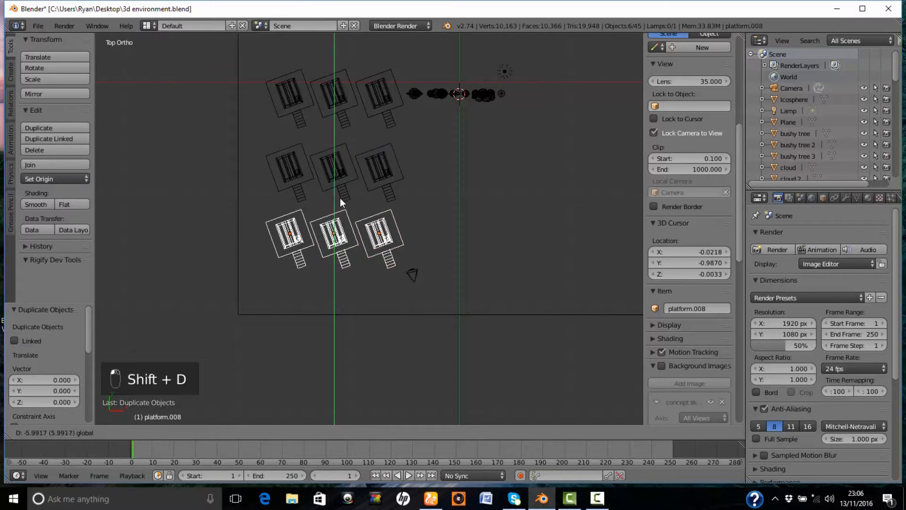
{"action": "left_click", "coordinate": [342, 203]}
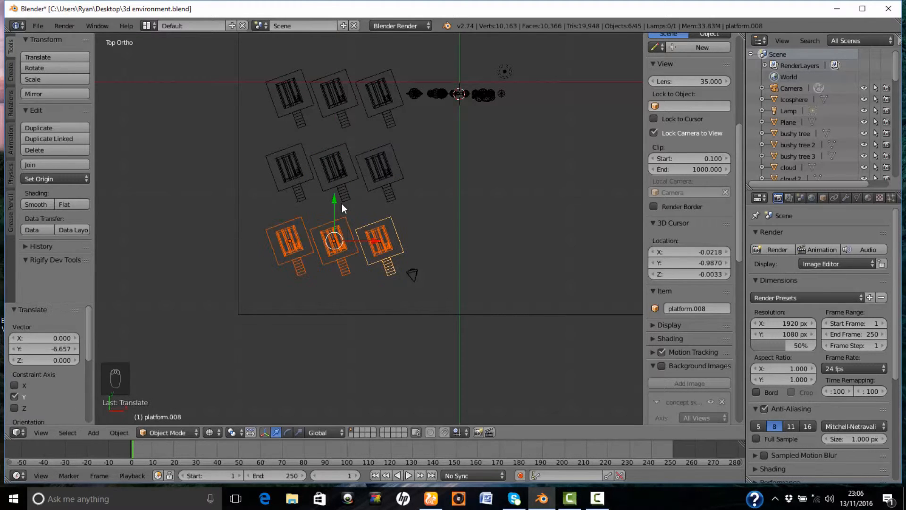
{"action": "middle_click_drag", "start_coordinate": [341, 208], "coordinate": [495, 217]}
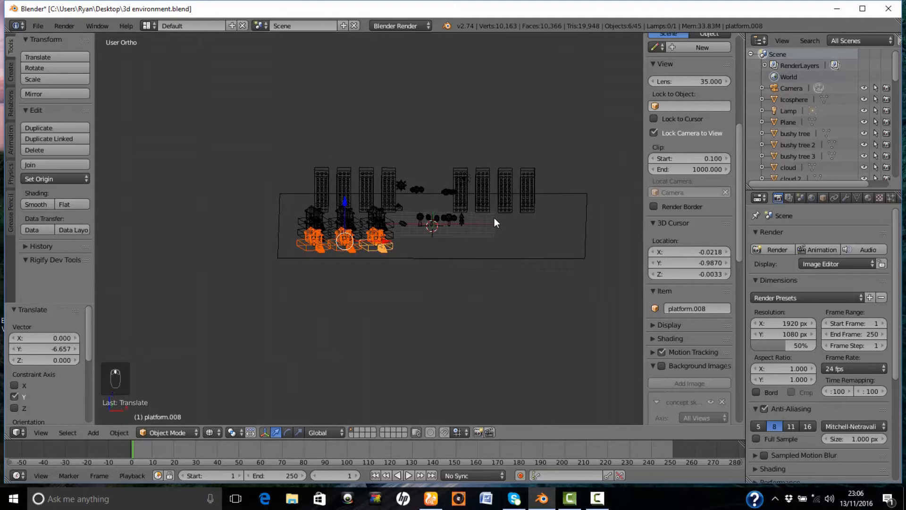
{"action": "key", "text": "z"}
{"action": "scroll", "coordinate": [484, 262], "scroll_direction": "up", "scroll_amount": 4}
{"action": "mouse_move", "coordinate": [522, 318]}
{"action": "middle_mouse_down"}
{"action": "mouse_move", "coordinate": [508, 334]}
{"action": "mouse_move", "coordinate": [555, 325]}
{"action": "mouse_move", "coordinate": [533, 326]}
{"action": "middle_mouse_up"}
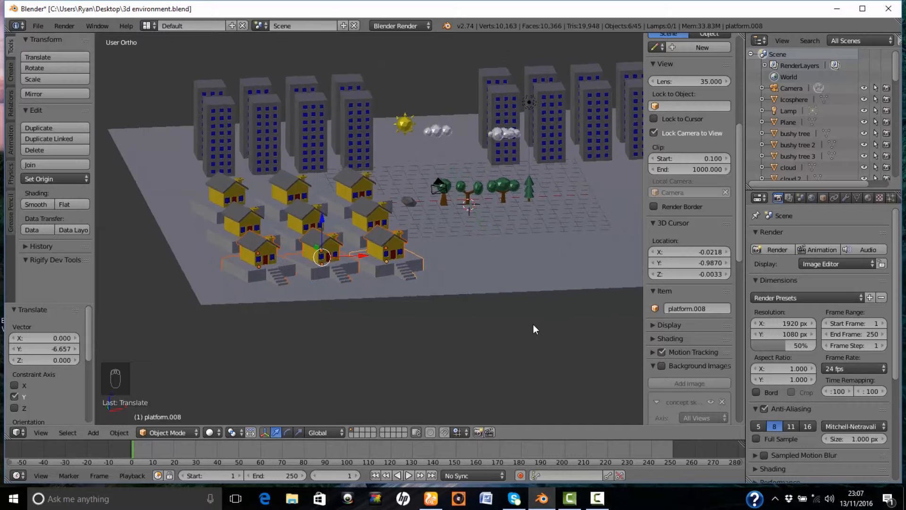
- Select both clouds in the top view and move them about 2.02 units along Y, away from the trees
{"action": "key", "text": "KP_7"}
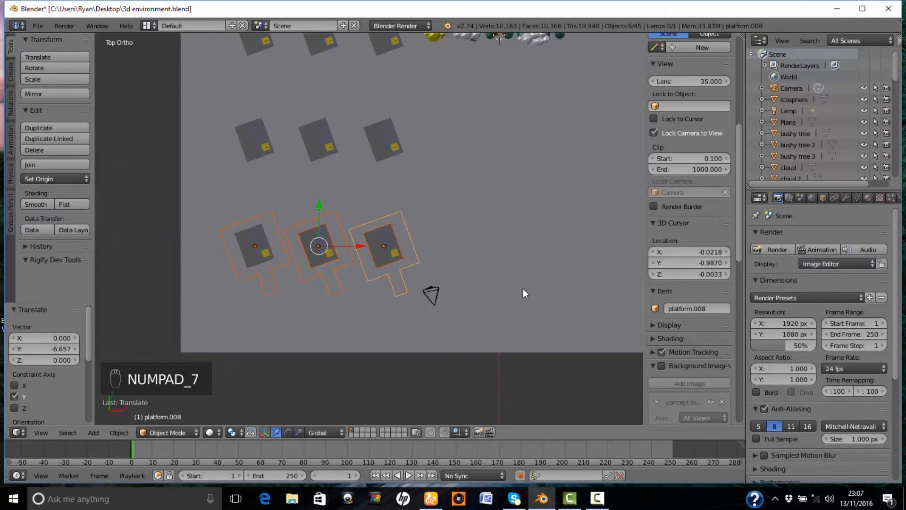
{"action": "scroll", "coordinate": [519, 285], "scroll_direction": "down", "scroll_amount": 3}
{"action": "right_click", "coordinate": [421, 115]}
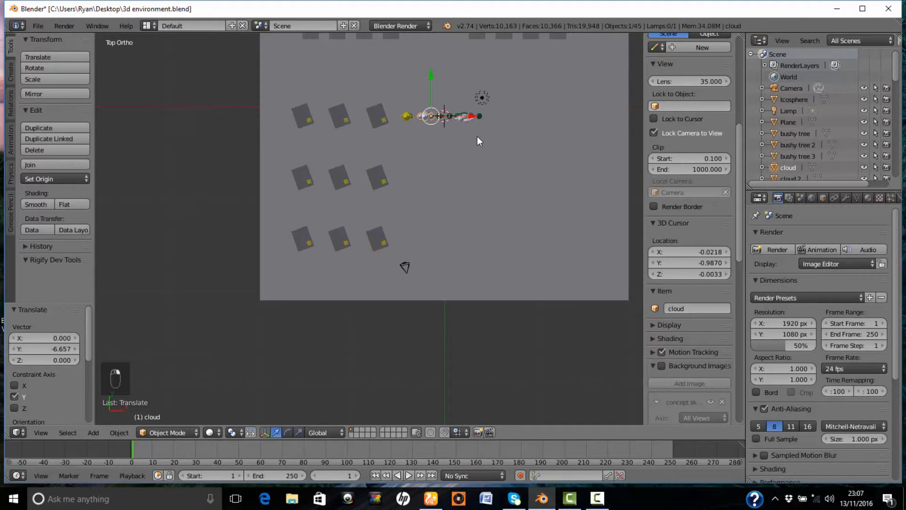
{"action": "scroll", "coordinate": [477, 137], "scroll_direction": "up", "scroll_amount": 3}
{"action": "middle_click_drag", "start_coordinate": [492, 143], "coordinate": [435, 259], "text": "shift"}
{"action": "scroll", "coordinate": [472, 244], "scroll_direction": "up", "scroll_amount": 4}
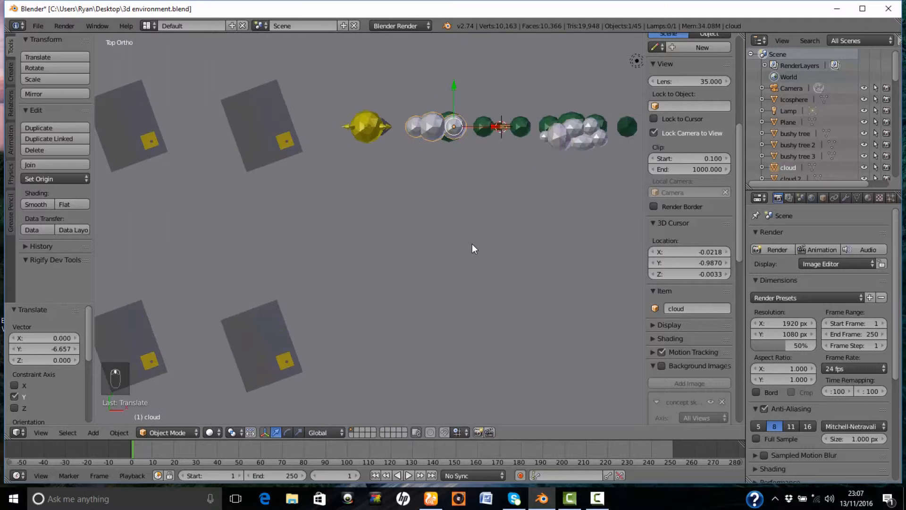
{"action": "right_click", "coordinate": [551, 137], "text": "shift"}
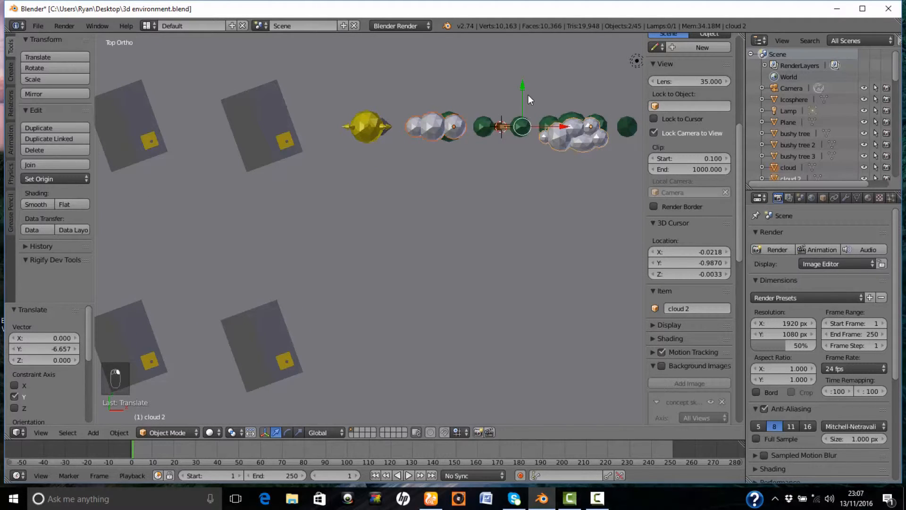
{"action": "left_click_drag", "start_coordinate": [522, 92], "coordinate": [522, 406]}
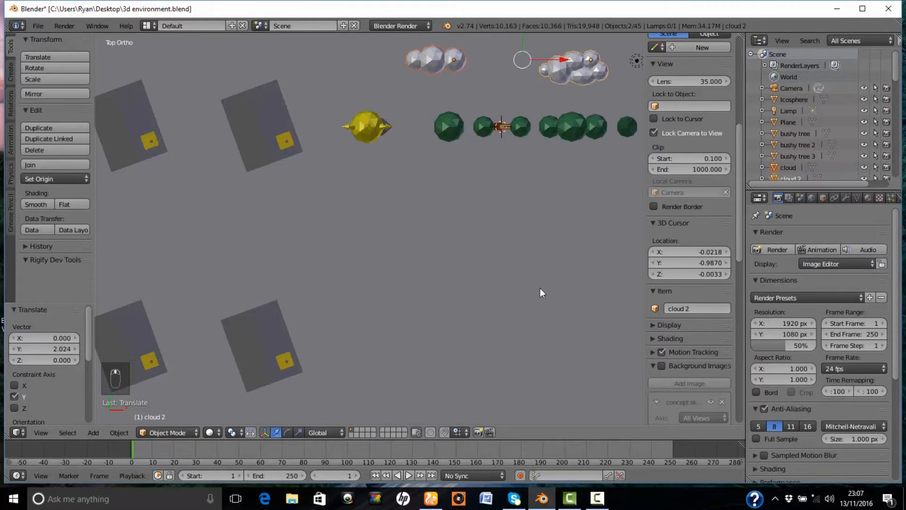
- In the right side view, raise both clouds along Z and move them about 6.43 units along Y, above the skyscrapers
{"action": "middle_click_drag", "start_coordinate": [540, 292], "coordinate": [520, 247]}
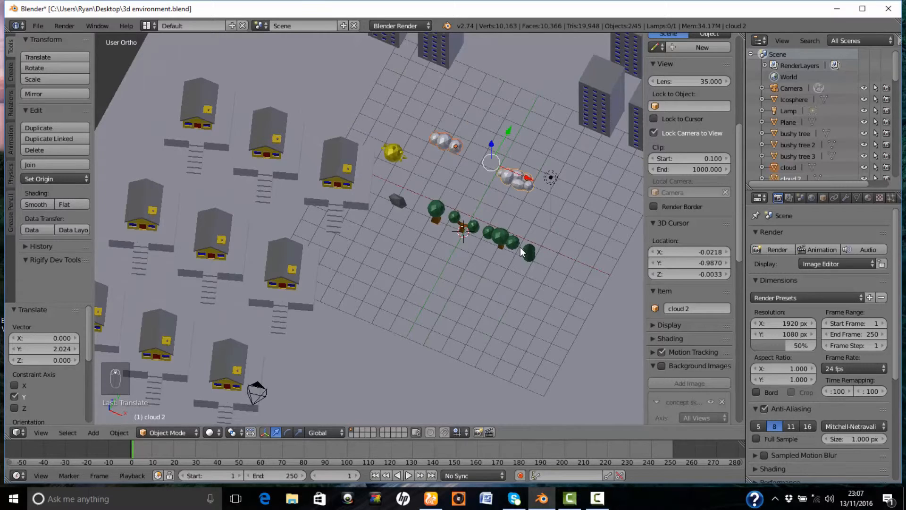
{"action": "key", "text": "KP_3"}
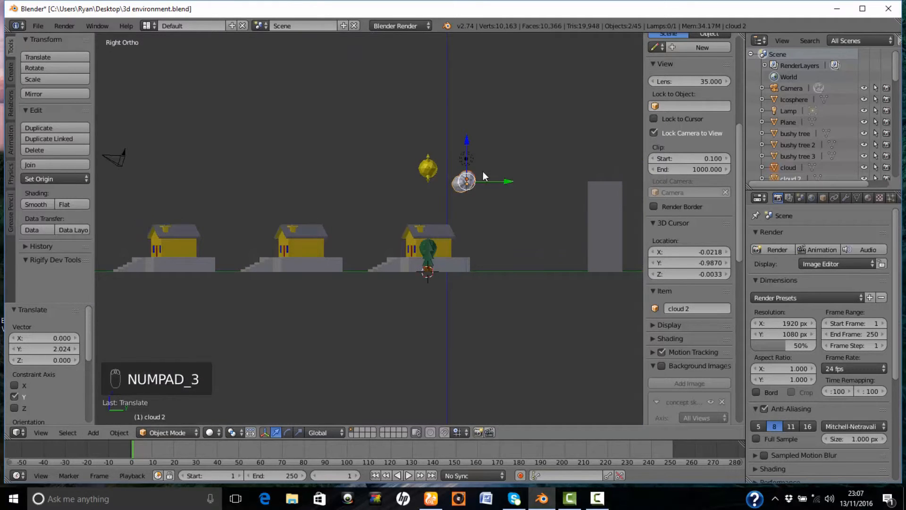
{"action": "left_click_drag", "start_coordinate": [467, 141], "coordinate": [468, 75]}
{"action": "left_click_drag", "start_coordinate": [491, 115], "coordinate": [618, 117]}
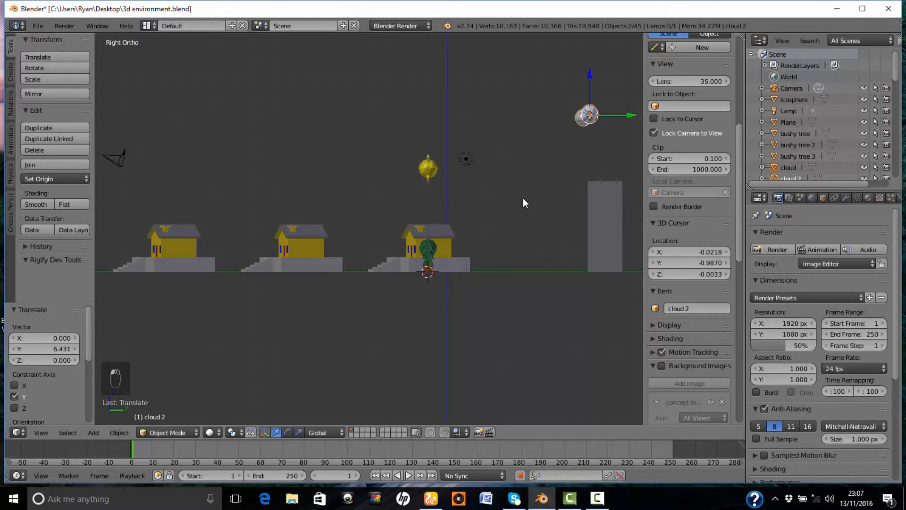
- Move both clouds about 5.19 units further along Y, above the rear row of skyscrapers
{"action": "middle_click_drag", "start_coordinate": [537, 324], "coordinate": [305, 357], "text": "shift"}
{"action": "left_click_drag", "start_coordinate": [398, 148], "coordinate": [492, 151]}
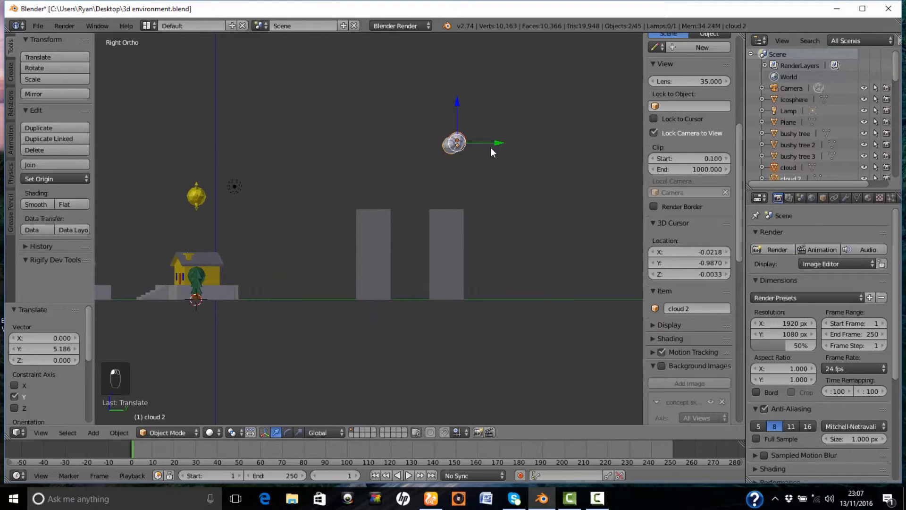
- In the right side view, raise the sun along Z and move it along Y until it sits above and behind the clouds
{"action": "middle_click_drag", "start_coordinate": [342, 110], "coordinate": [382, 136]}
{"action": "right_click", "coordinate": [218, 228]}
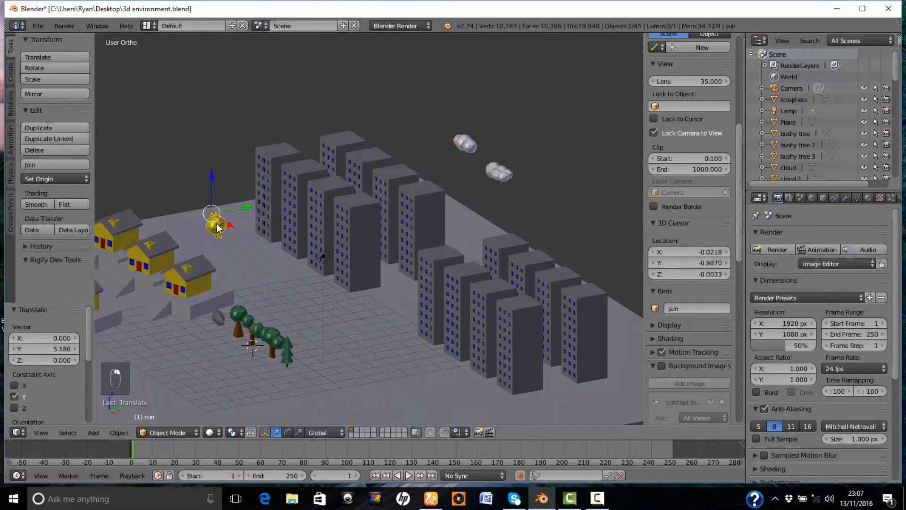
{"action": "key", "text": "KP_3"}
{"action": "left_click_drag", "start_coordinate": [202, 150], "coordinate": [196, 85]}
{"action": "left_click_drag", "start_coordinate": [239, 121], "coordinate": [453, 117]}
{"action": "left_click_drag", "start_coordinate": [407, 97], "coordinate": [406, 69]}
{"action": "left_click_drag", "start_coordinate": [440, 95], "coordinate": [533, 101]}
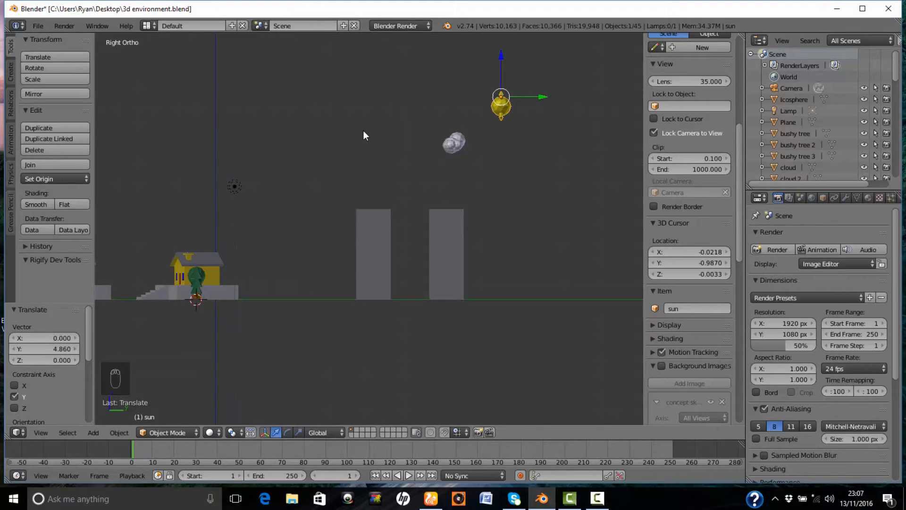
- Pull back and angle the camera, locked to the view, so the whole ground plane, buildings, clouds and sun fit inside its frame
{"action": "key", "text": "KP_0"}
{"action": "scroll", "coordinate": [367, 188], "scroll_direction": "down", "scroll_amount": 5}
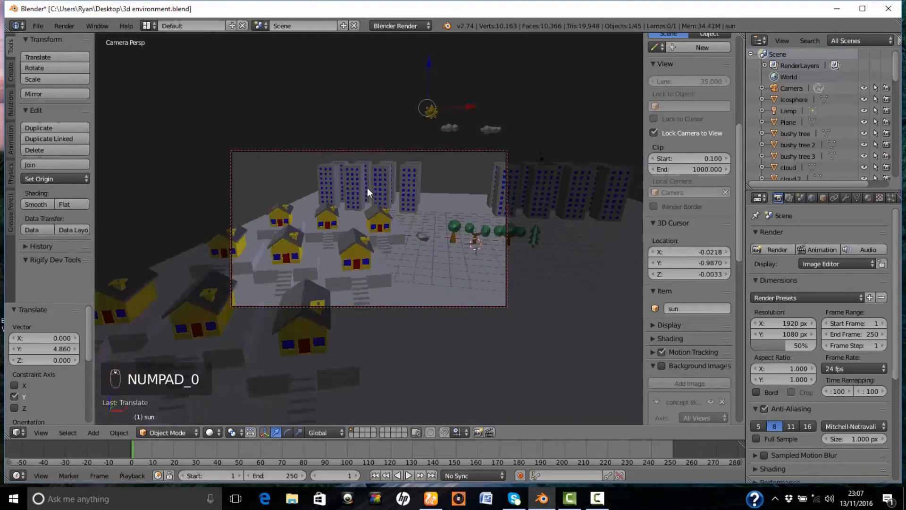
{"action": "scroll", "coordinate": [468, 242], "scroll_direction": "down", "scroll_amount": 1}
{"action": "middle_click_drag", "start_coordinate": [464, 241], "coordinate": [484, 244]}
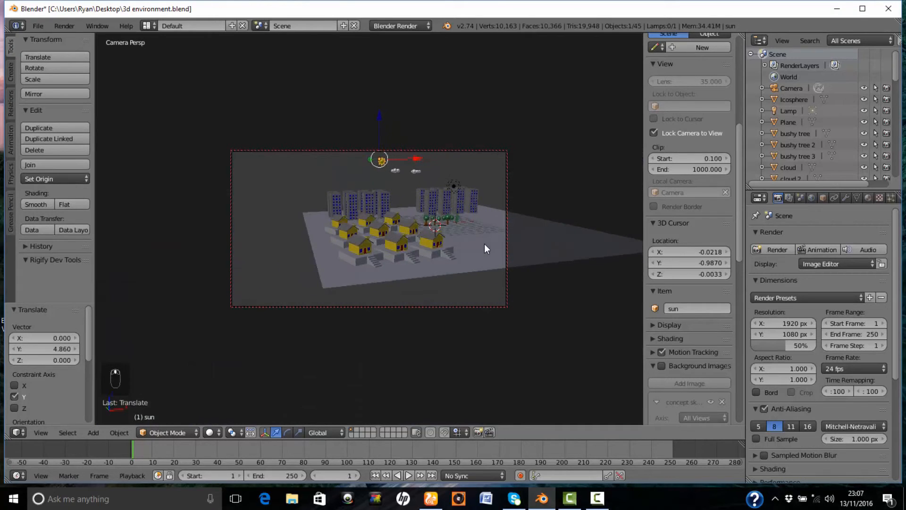
{"action": "scroll", "coordinate": [484, 244], "scroll_direction": "down", "scroll_amount": 1}
{"action": "middle_click_drag", "start_coordinate": [570, 151], "coordinate": [515, 160]}
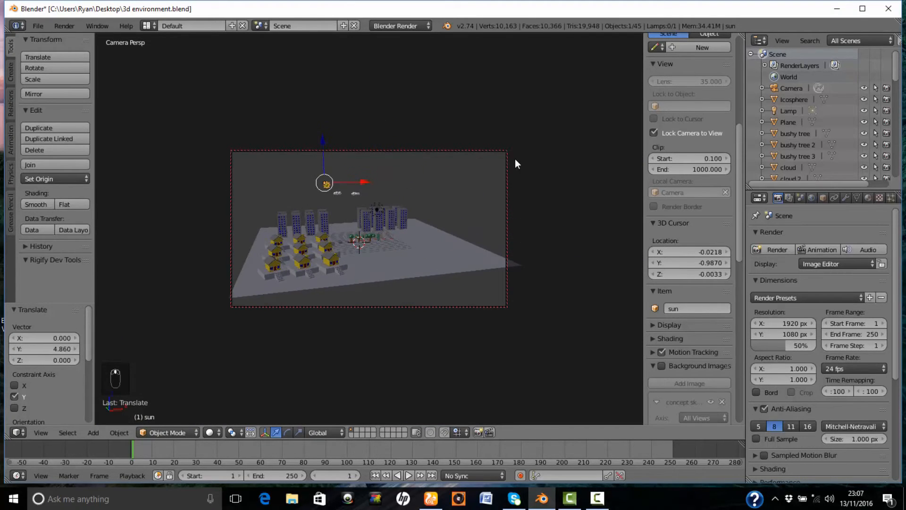
{"action": "scroll", "coordinate": [437, 257], "scroll_direction": "down", "scroll_amount": 2}
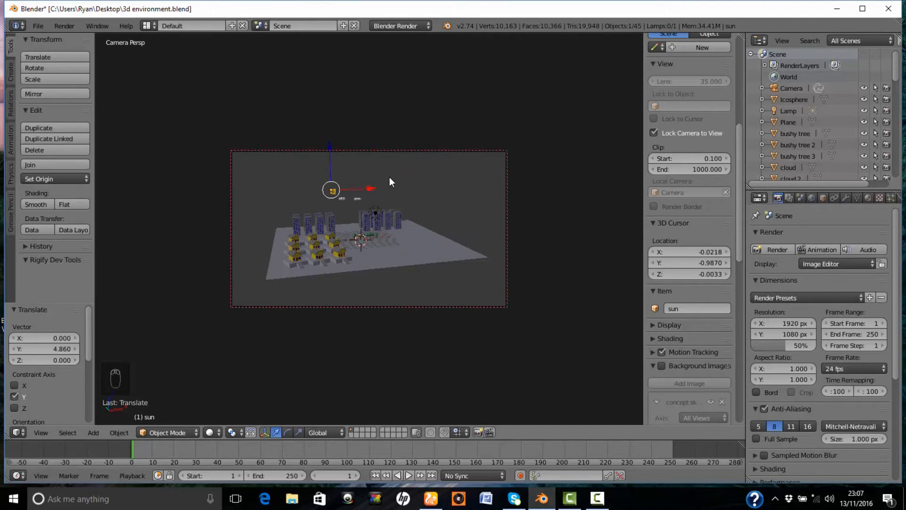
- Scale the sun up by about 2.2 and move it about -10.18 units along X
{"action": "key", "text": "s"}
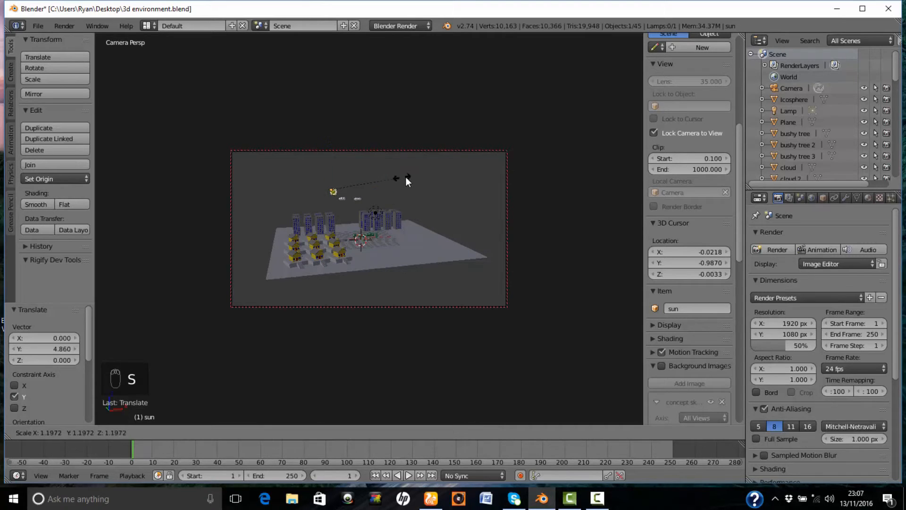
{"action": "left_click", "coordinate": [461, 178]}
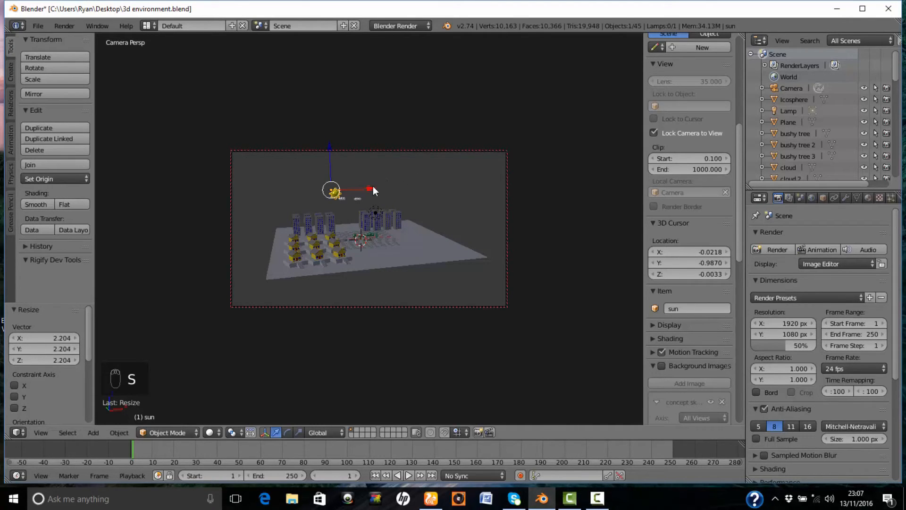
{"action": "left_click_drag", "start_coordinate": [372, 186], "coordinate": [332, 192]}
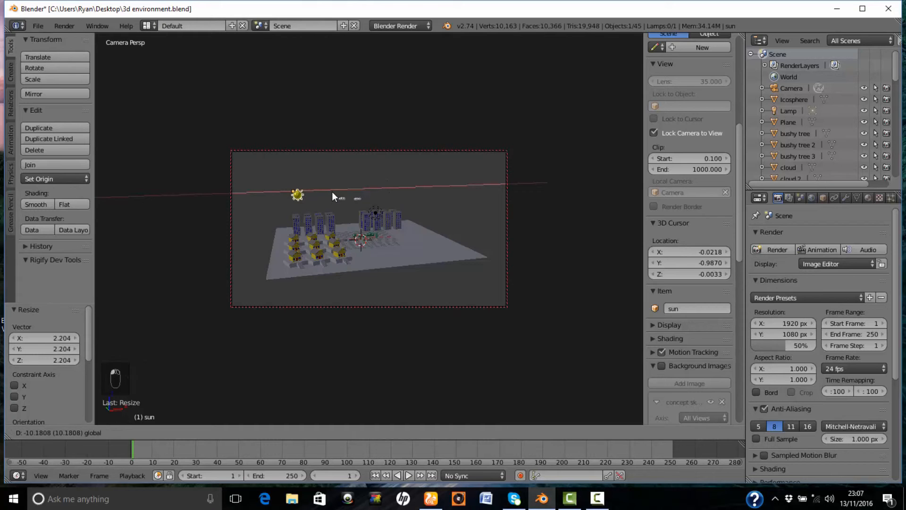
{"action": "left_click_drag", "start_coordinate": [332, 192], "coordinate": [332, 192]}
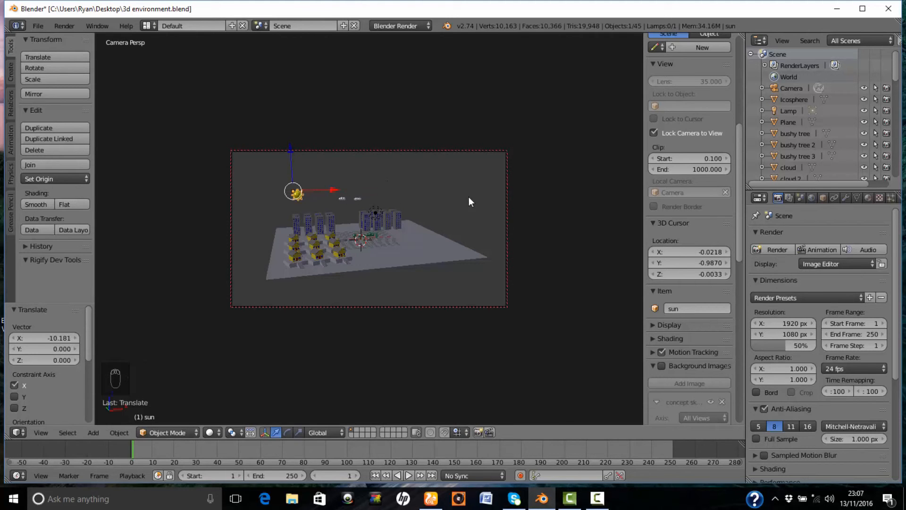
- Render a still image from the camera to check the composition, and return to the 3D view
{"action": "left_click", "coordinate": [755, 250]}
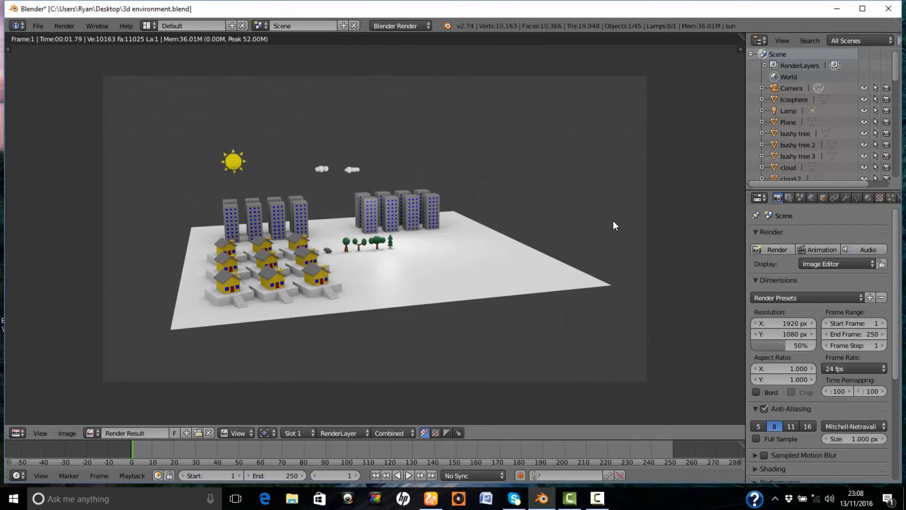
{"action": "key", "text": "Escape"}
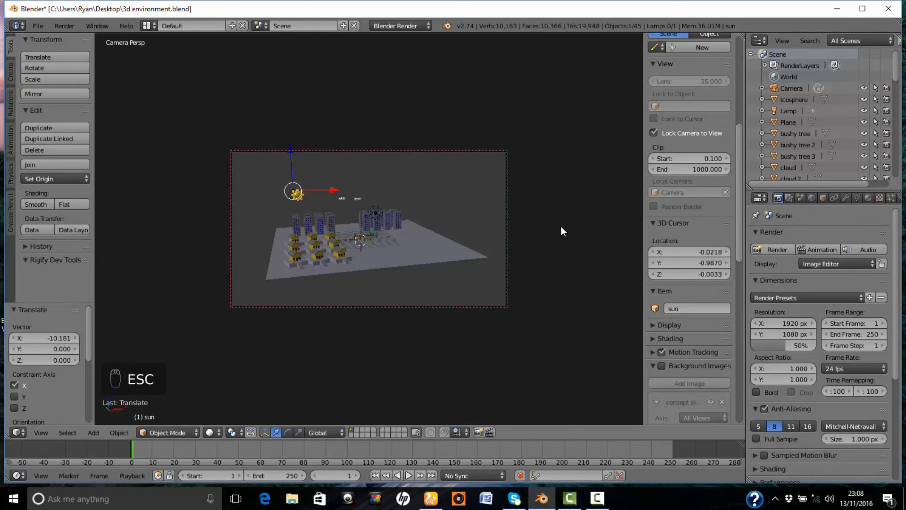
- In the top view, select bushy tree 3 in the tree row and switch to the front view
{"action": "key", "text": "KP_7"}
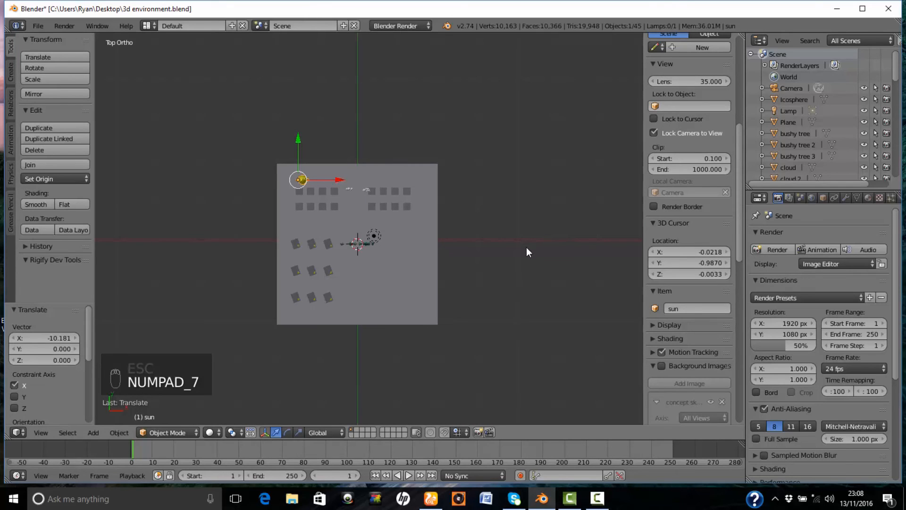
{"action": "scroll", "coordinate": [526, 248], "scroll_direction": "up", "scroll_amount": 3}
{"action": "scroll", "coordinate": [523, 251], "scroll_direction": "up", "scroll_amount": 3}
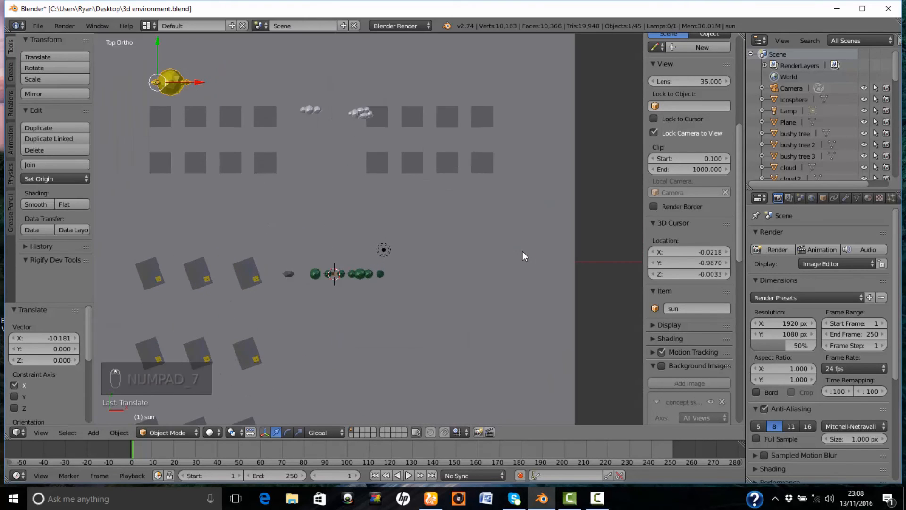
{"action": "right_click", "coordinate": [364, 274]}
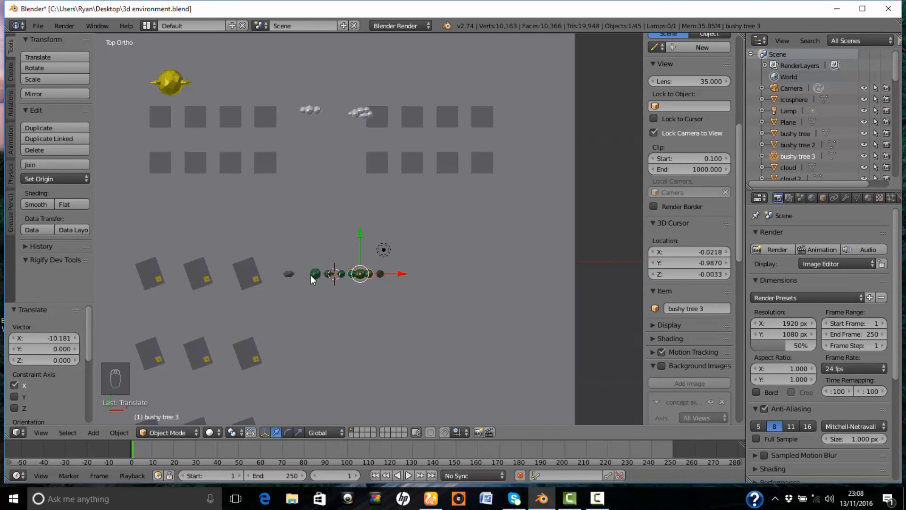
{"action": "key", "text": "KP_1"}
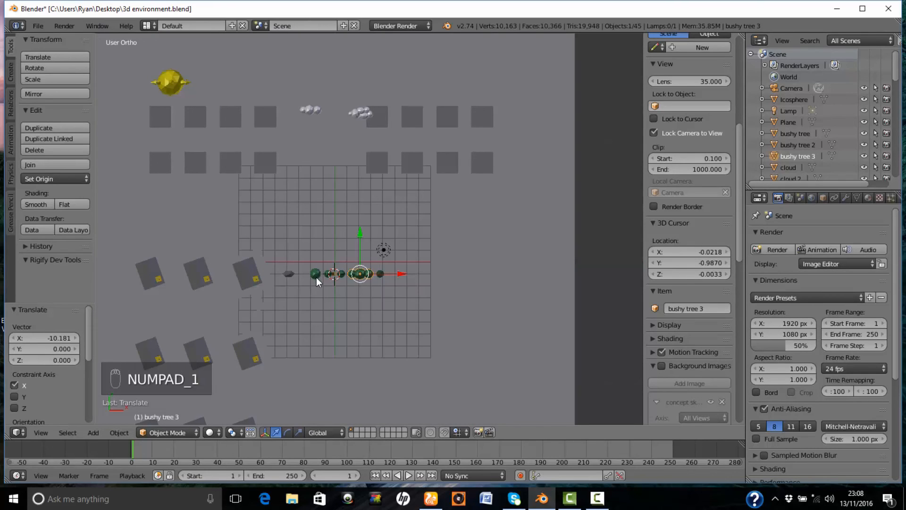